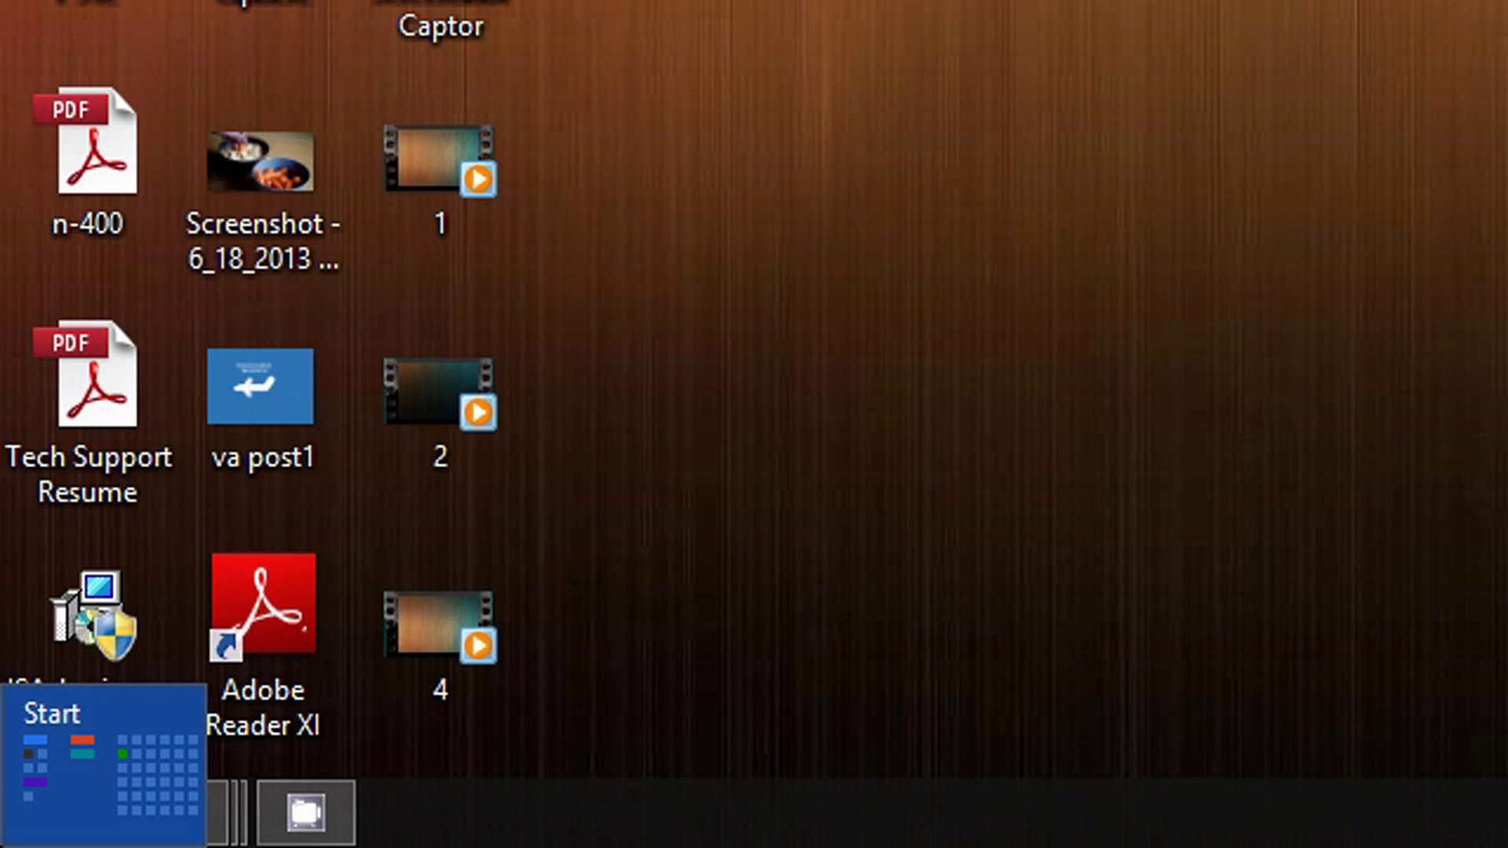
Step: Launch Disk Management from the Win+X menu to view Windows 8 (C:) at 298.09 GB
right_click(11, 838)
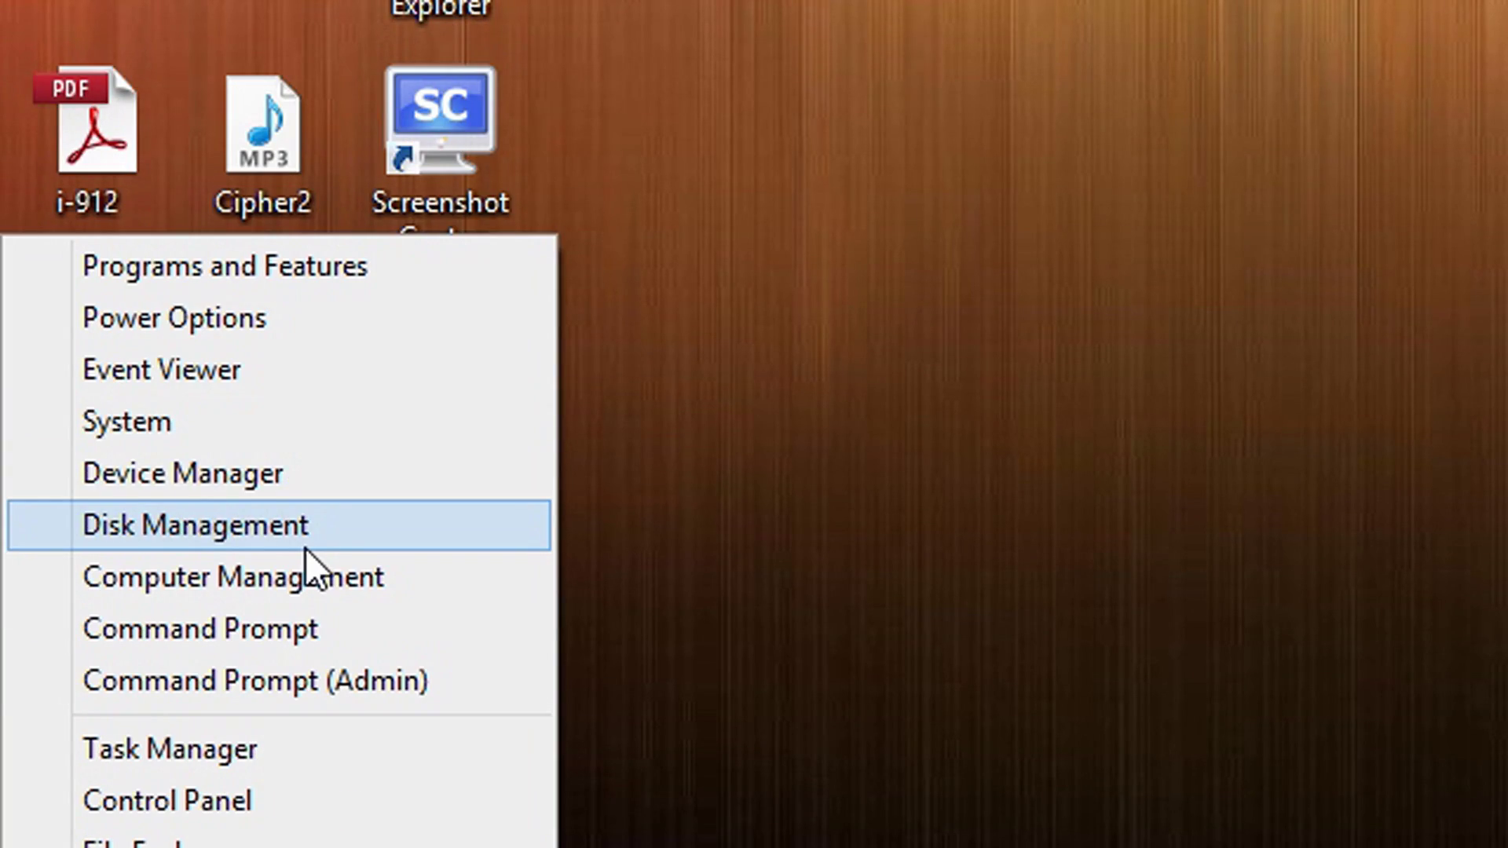
left_click(331, 542)
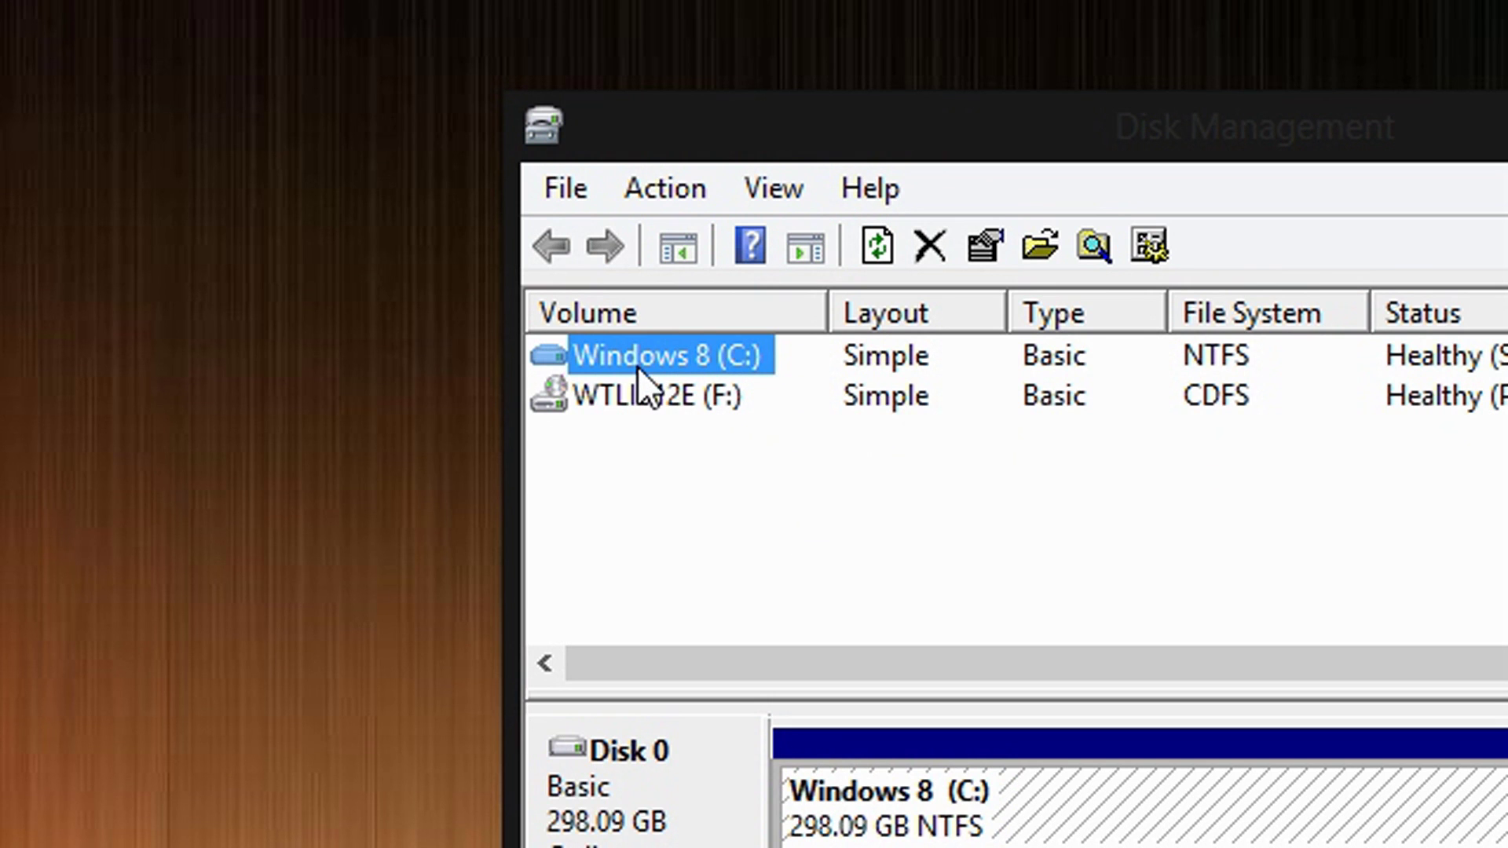
Step: Shrink Windows 8 (C:) by 1000 MB, leaving 1001 MB of unallocated space
right_click(593, 357)
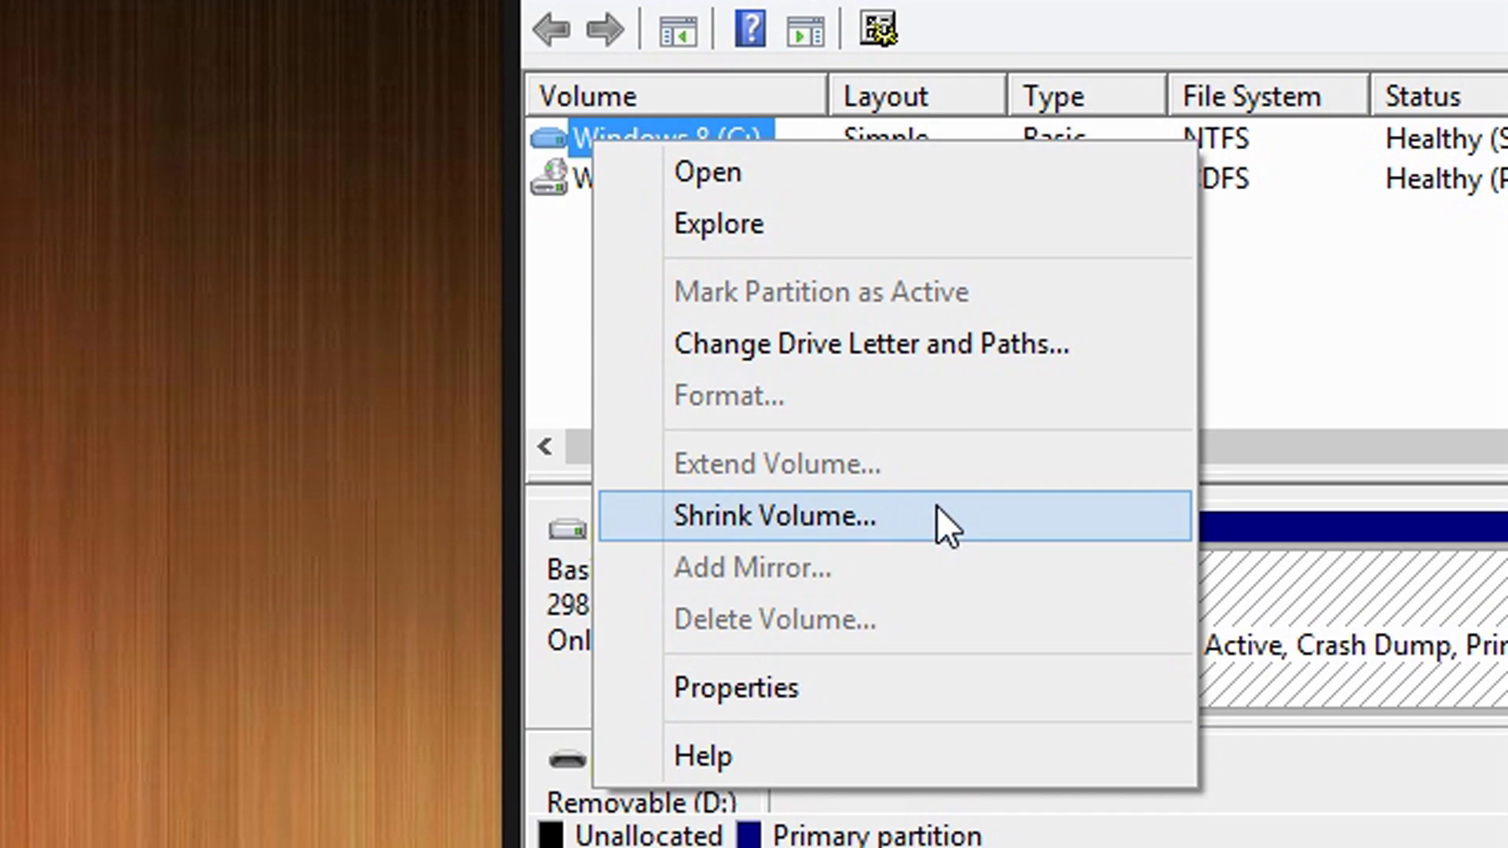
left_click(937, 511)
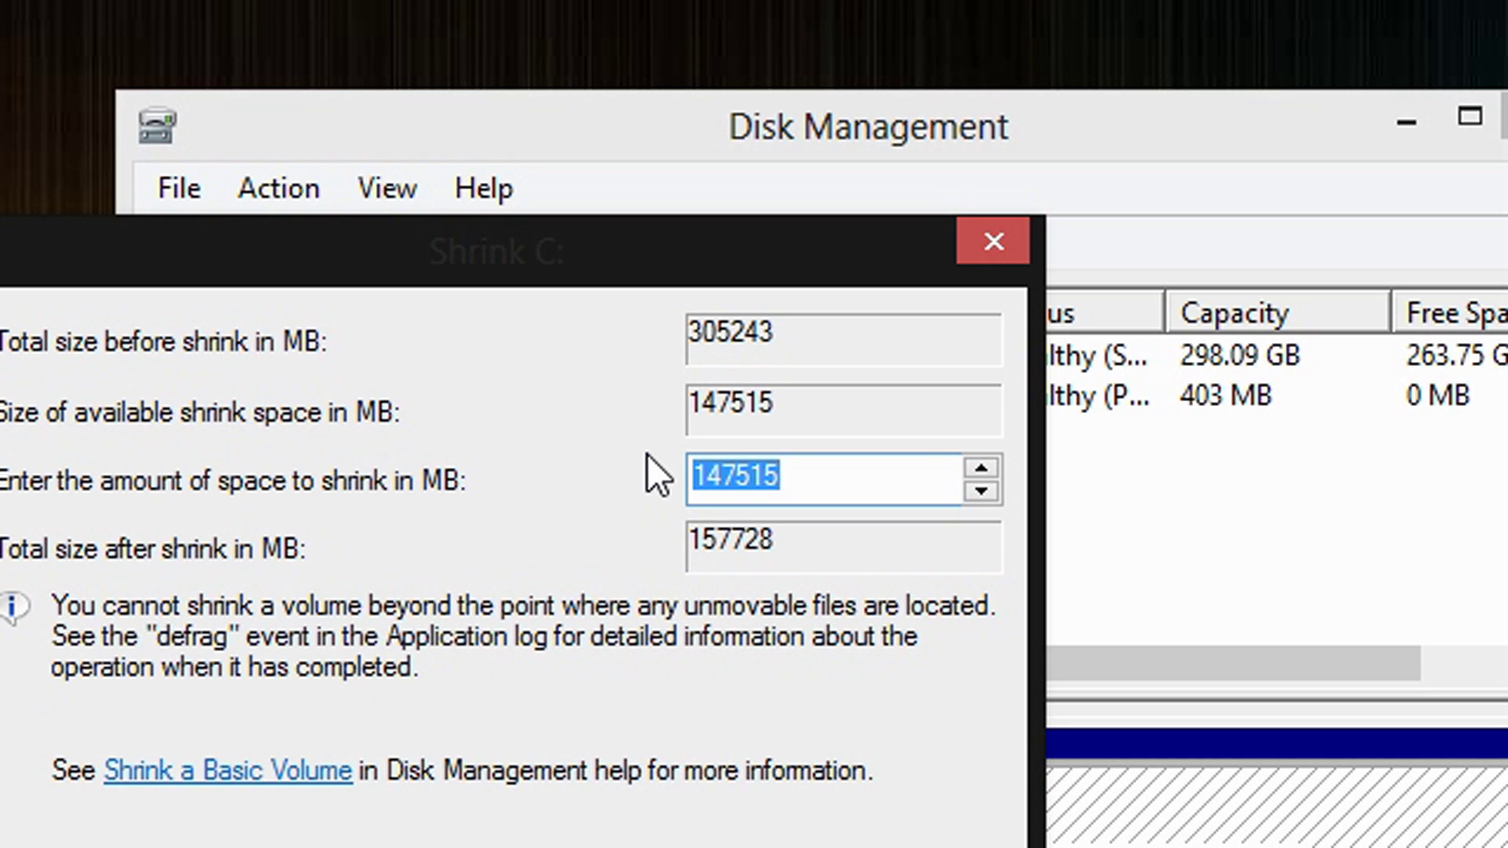
type("100")
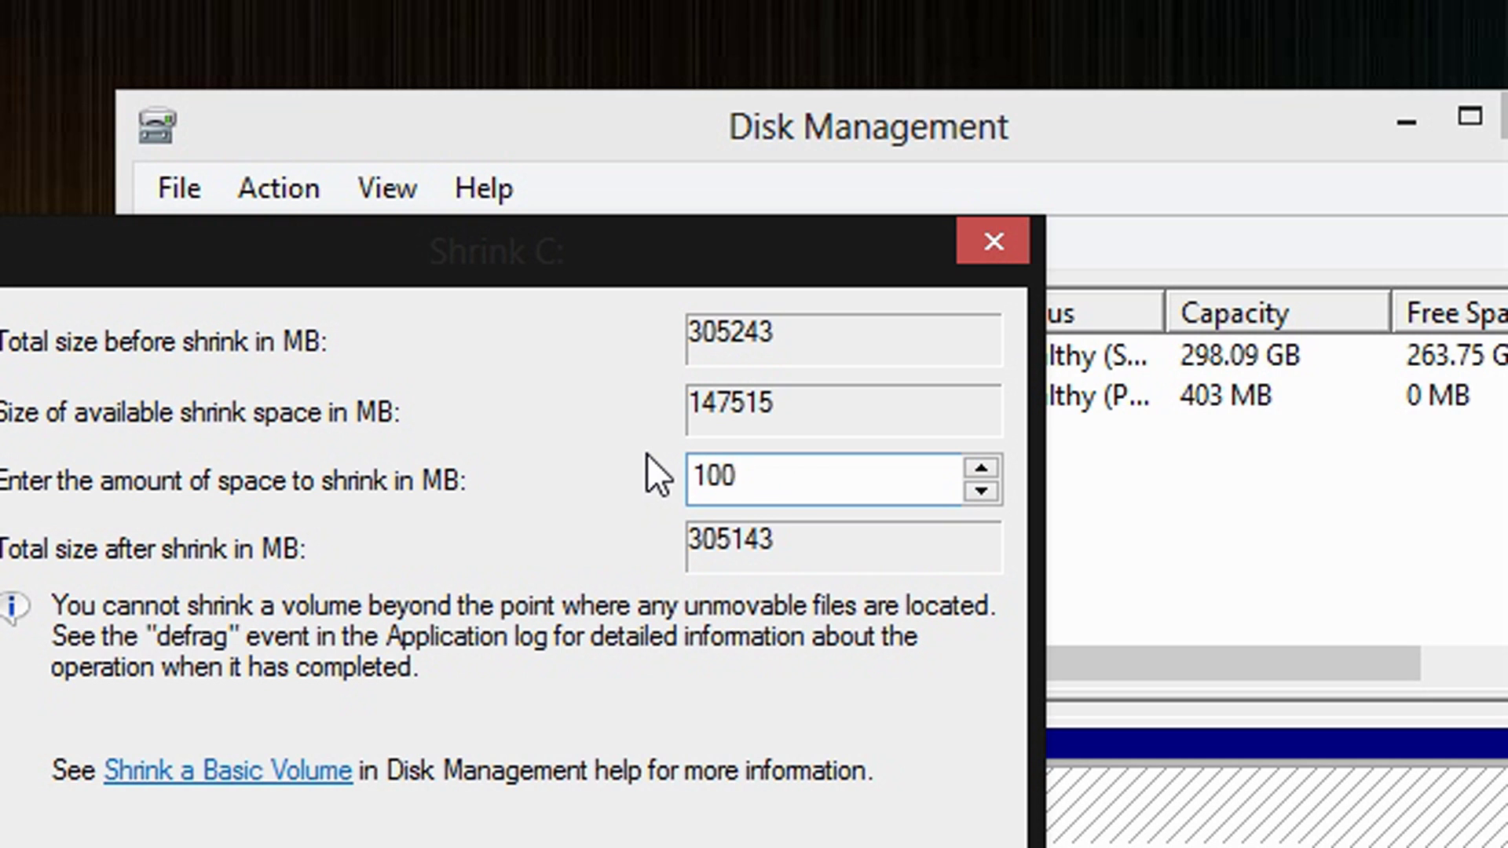
type("0")
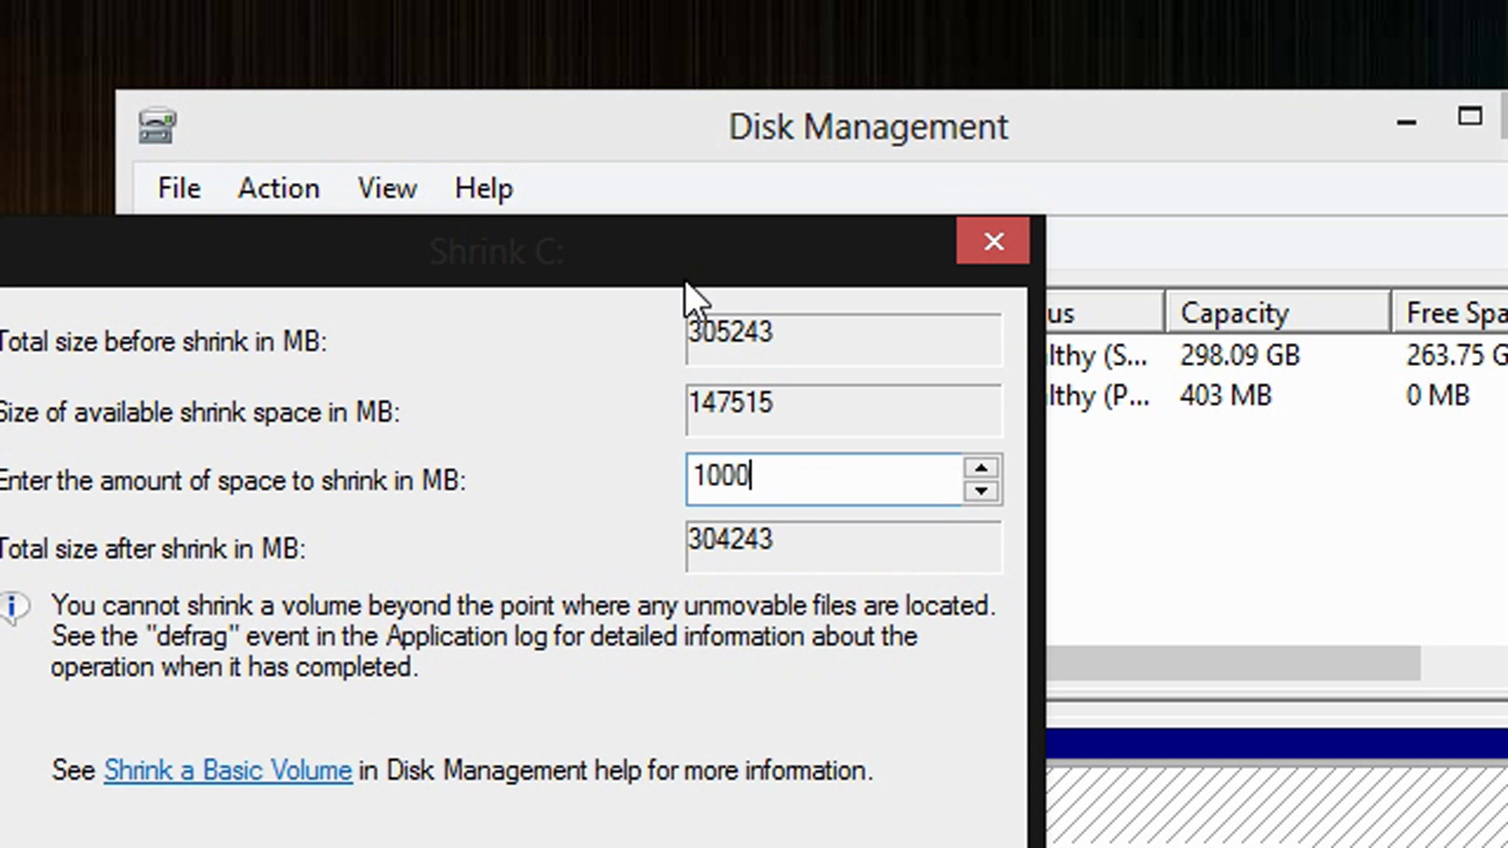
left_click_drag(704, 263, 875, 113)
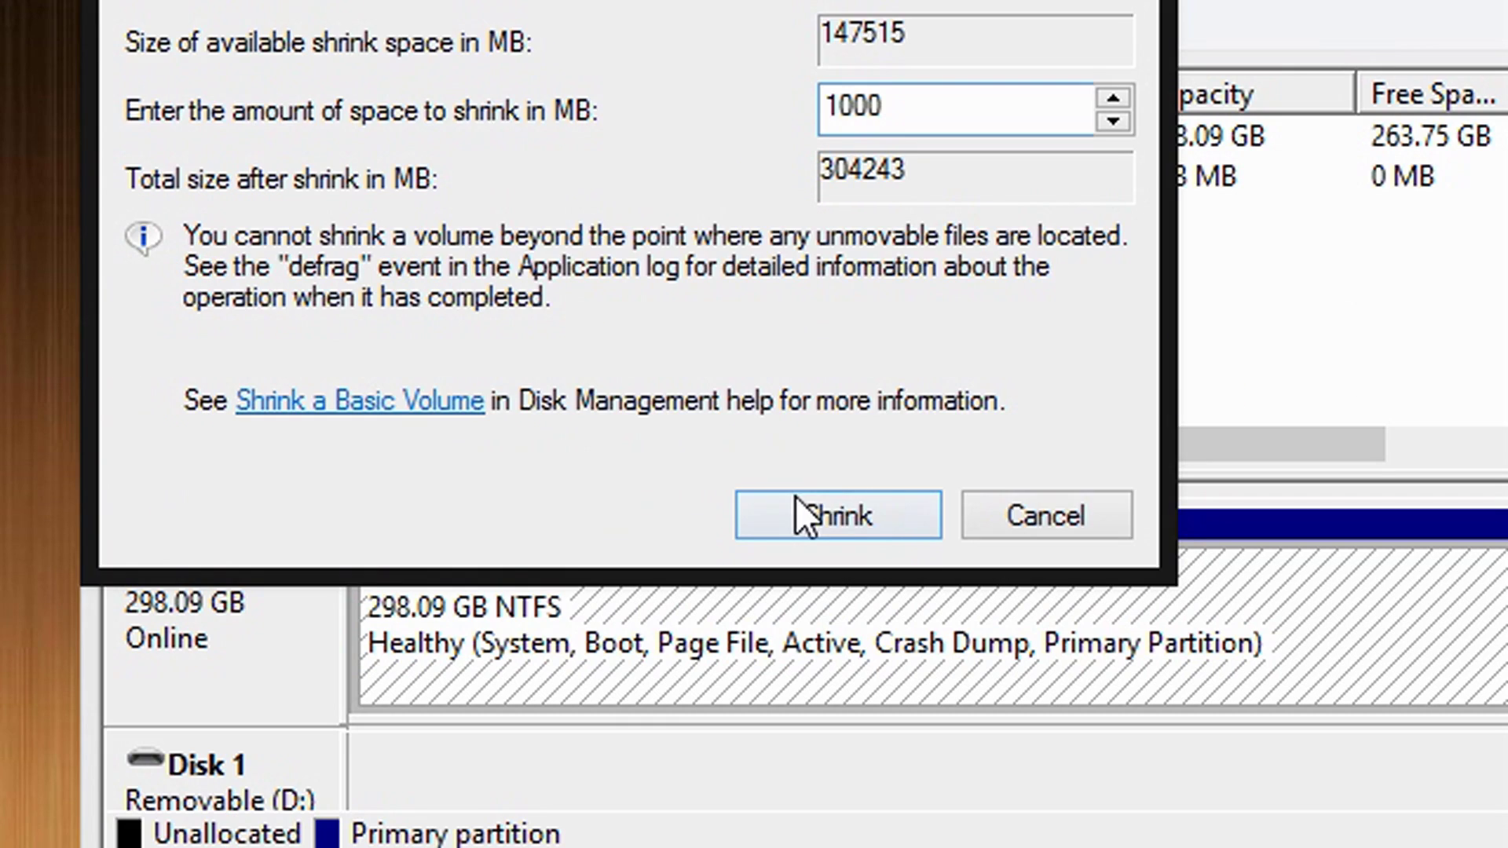
left_click(868, 512)
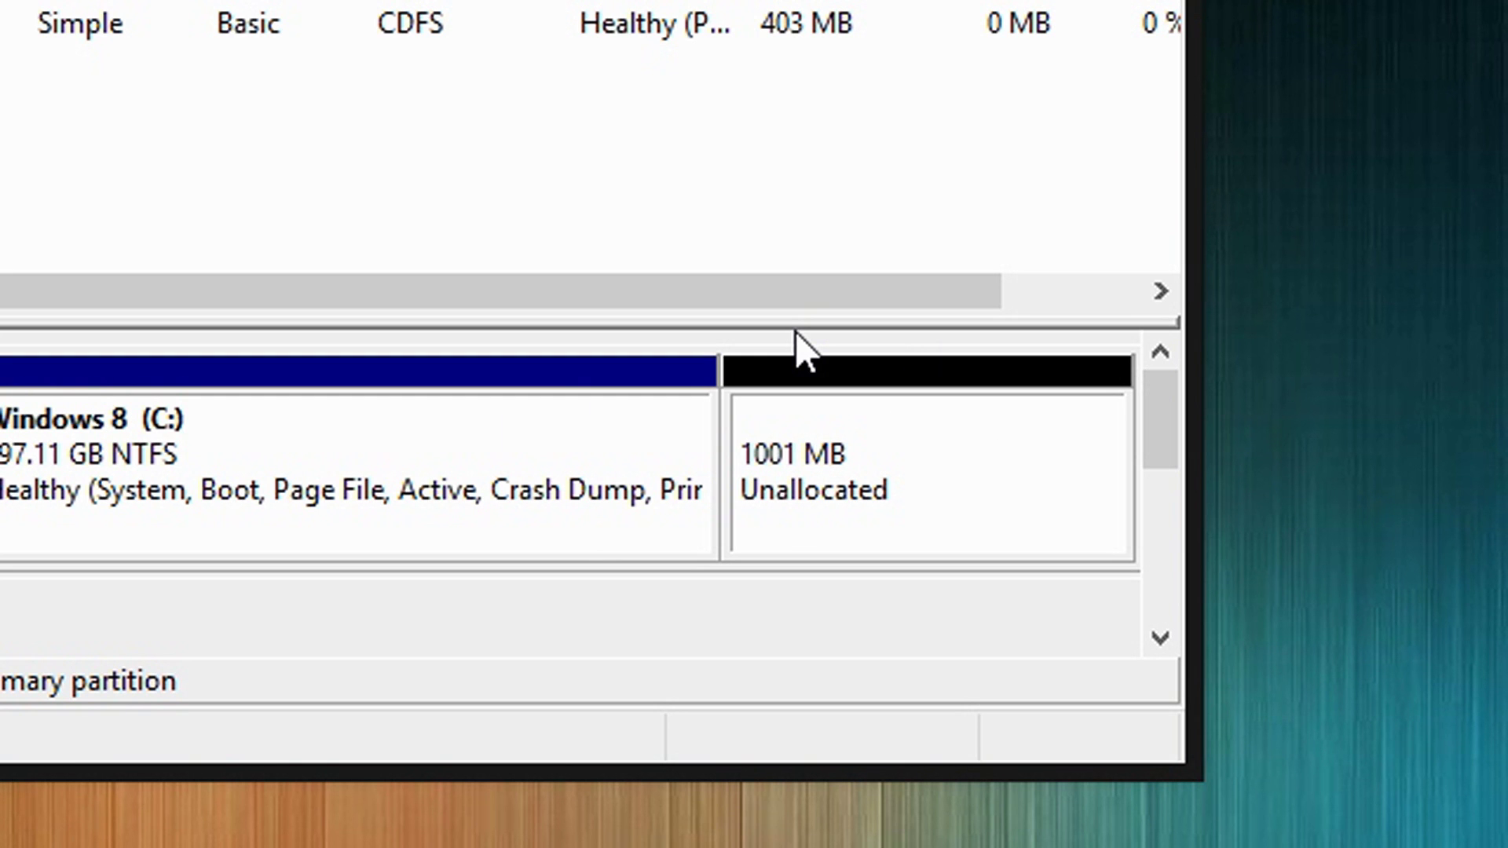
Step: Create a new simple volume in the unallocated space, sized 1000 MB with drive letter G
right_click(817, 418)
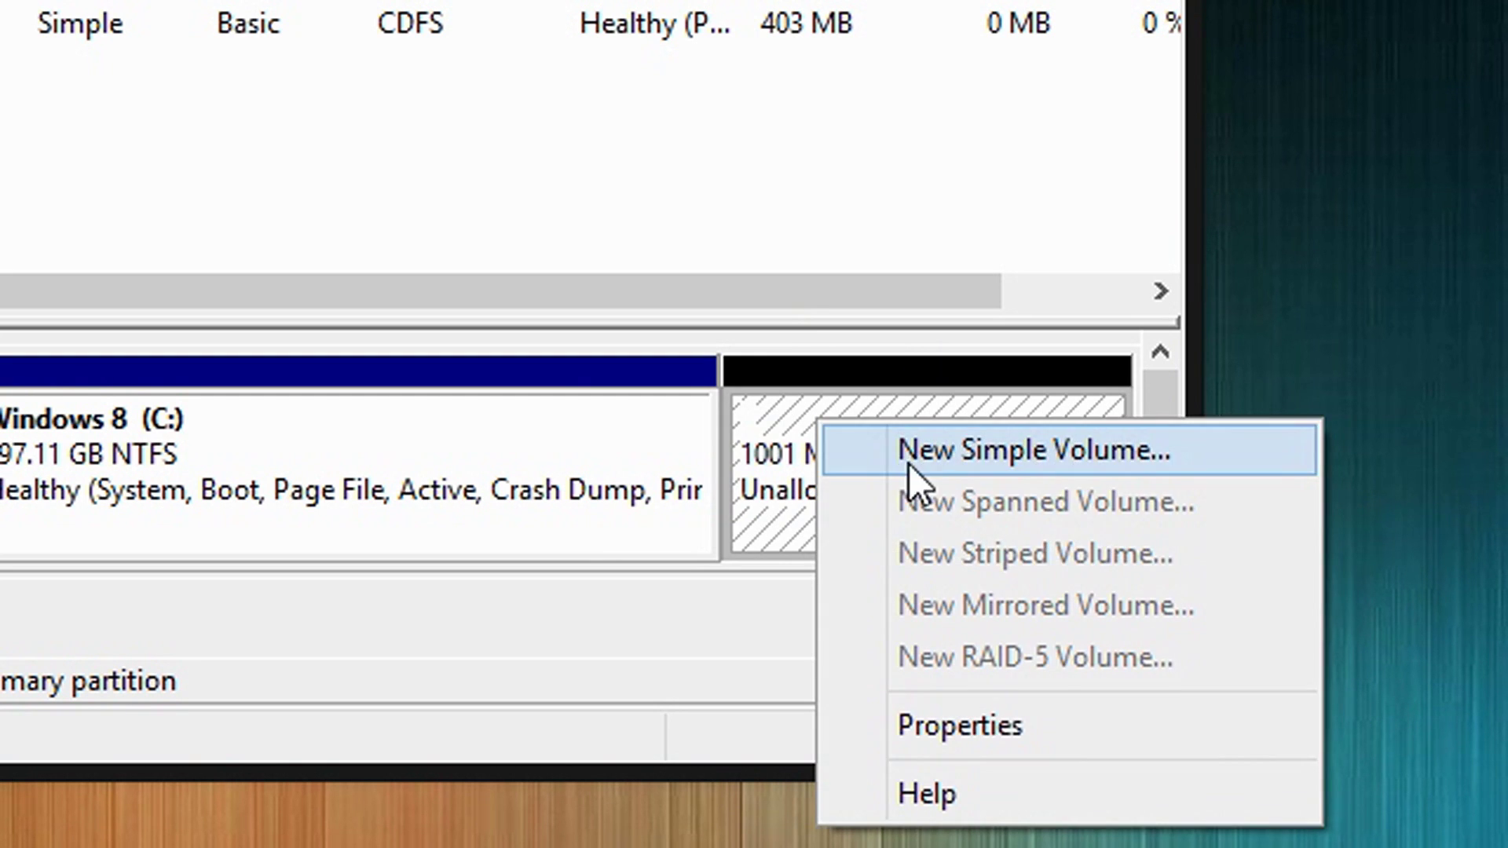
left_click(1052, 454)
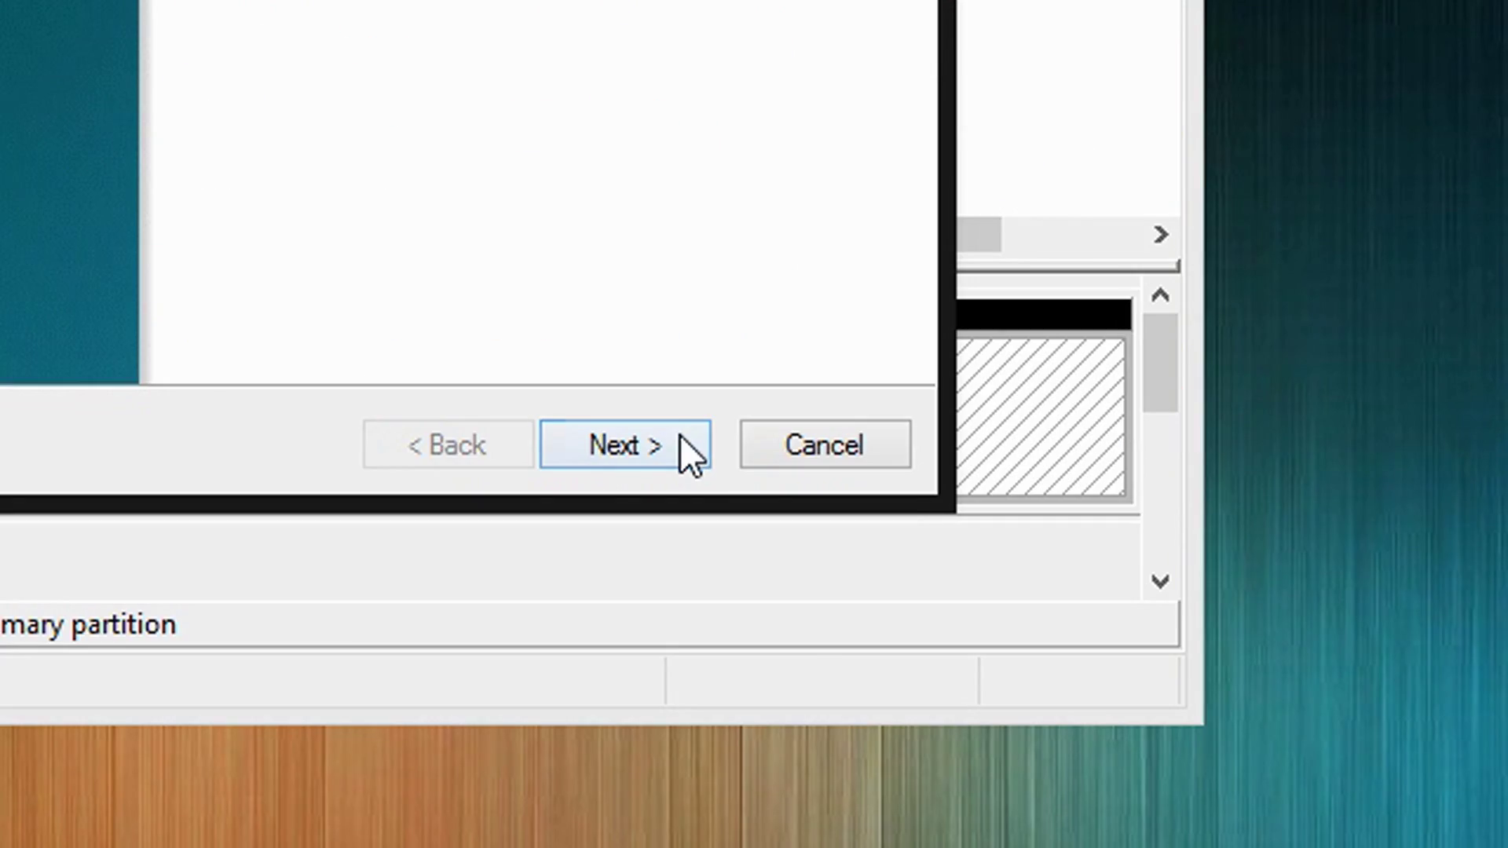
left_click(679, 438)
left_click_drag(626, 15, 576, 151)
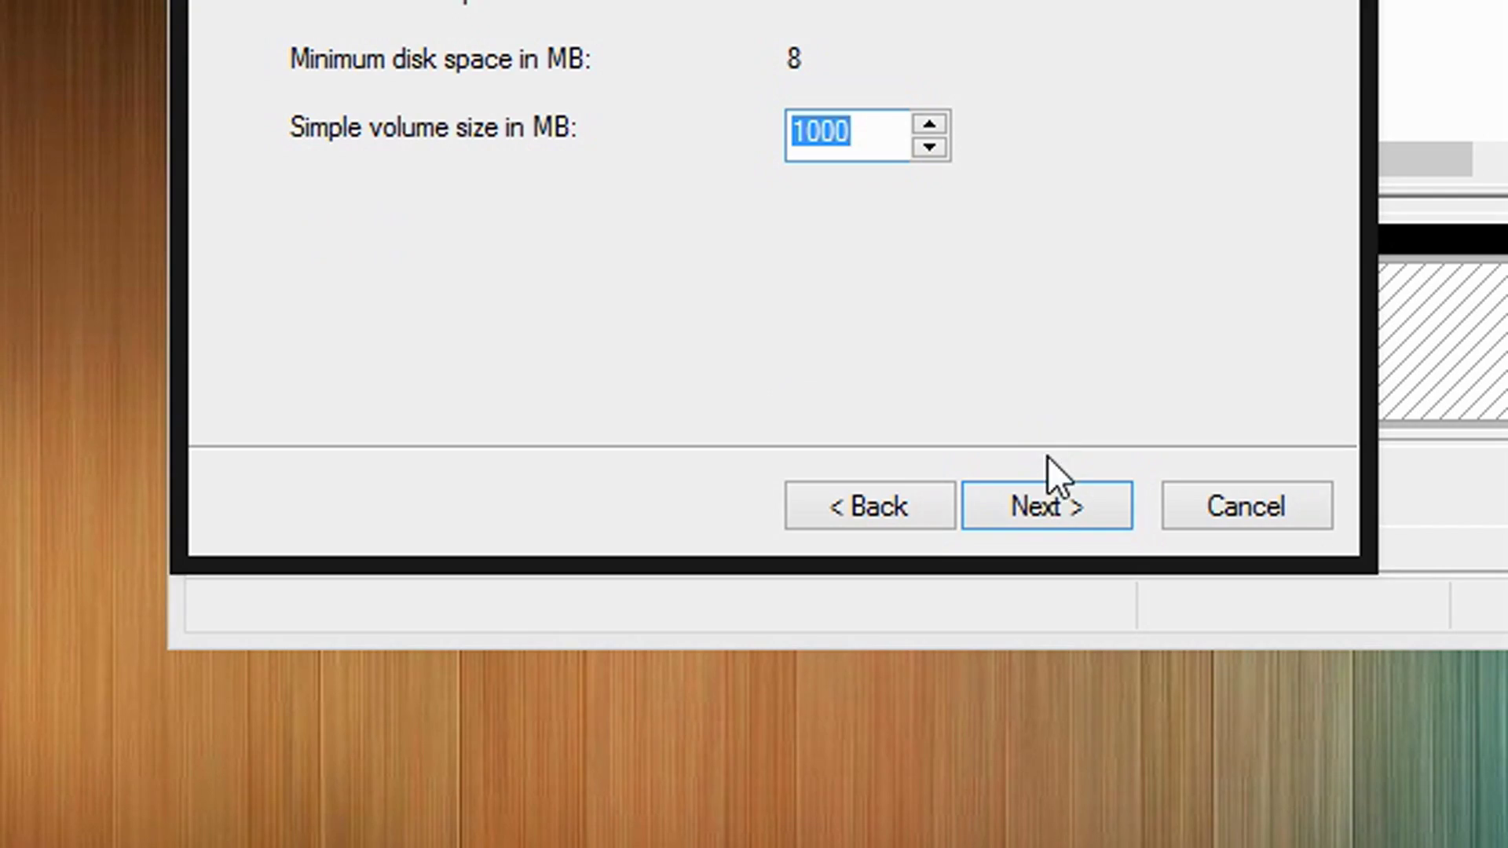
left_click(1483, 744)
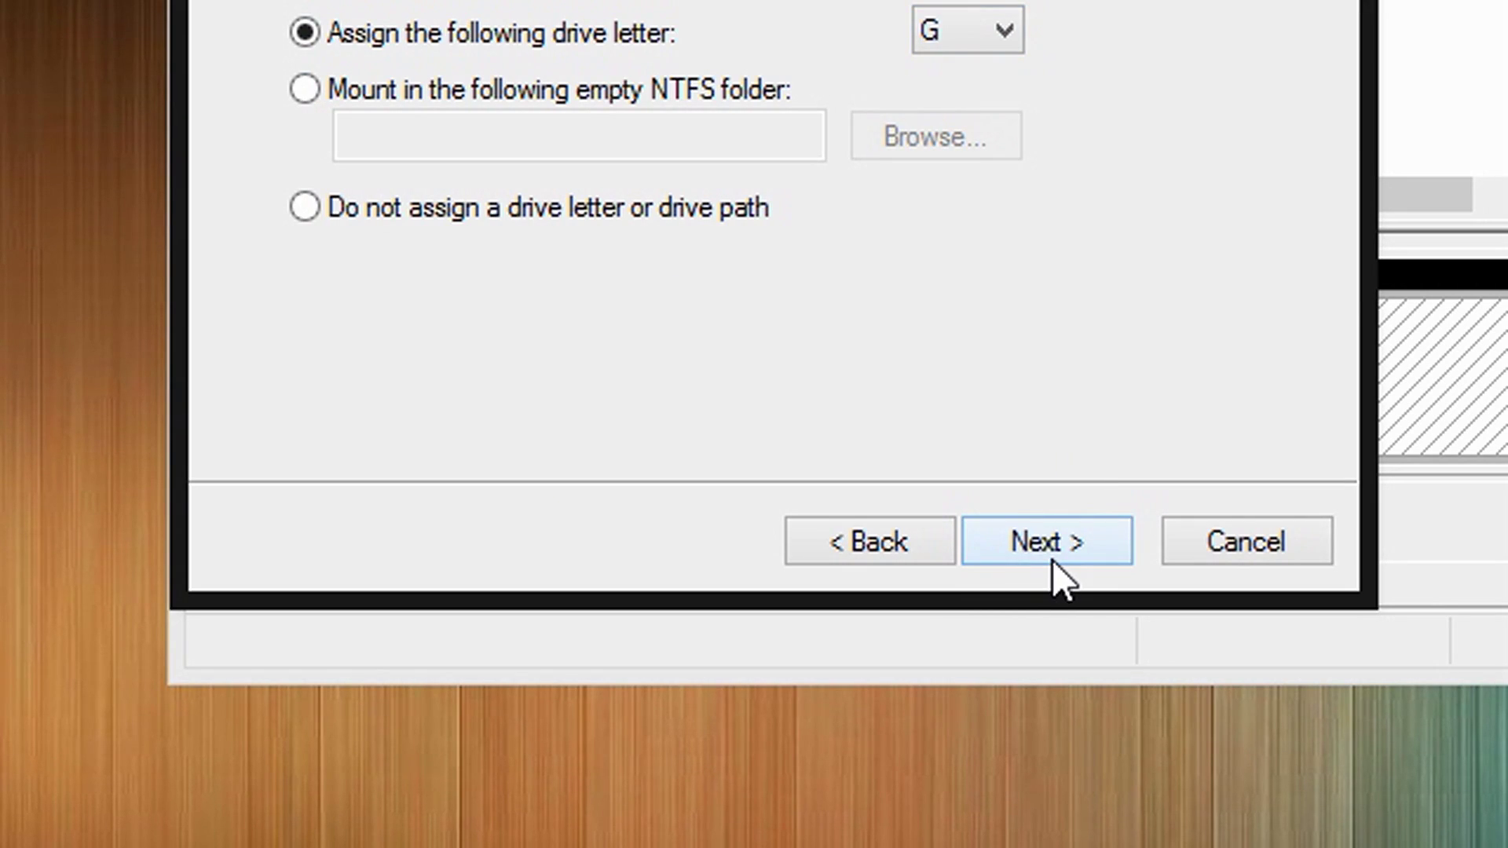
left_click(1050, 843)
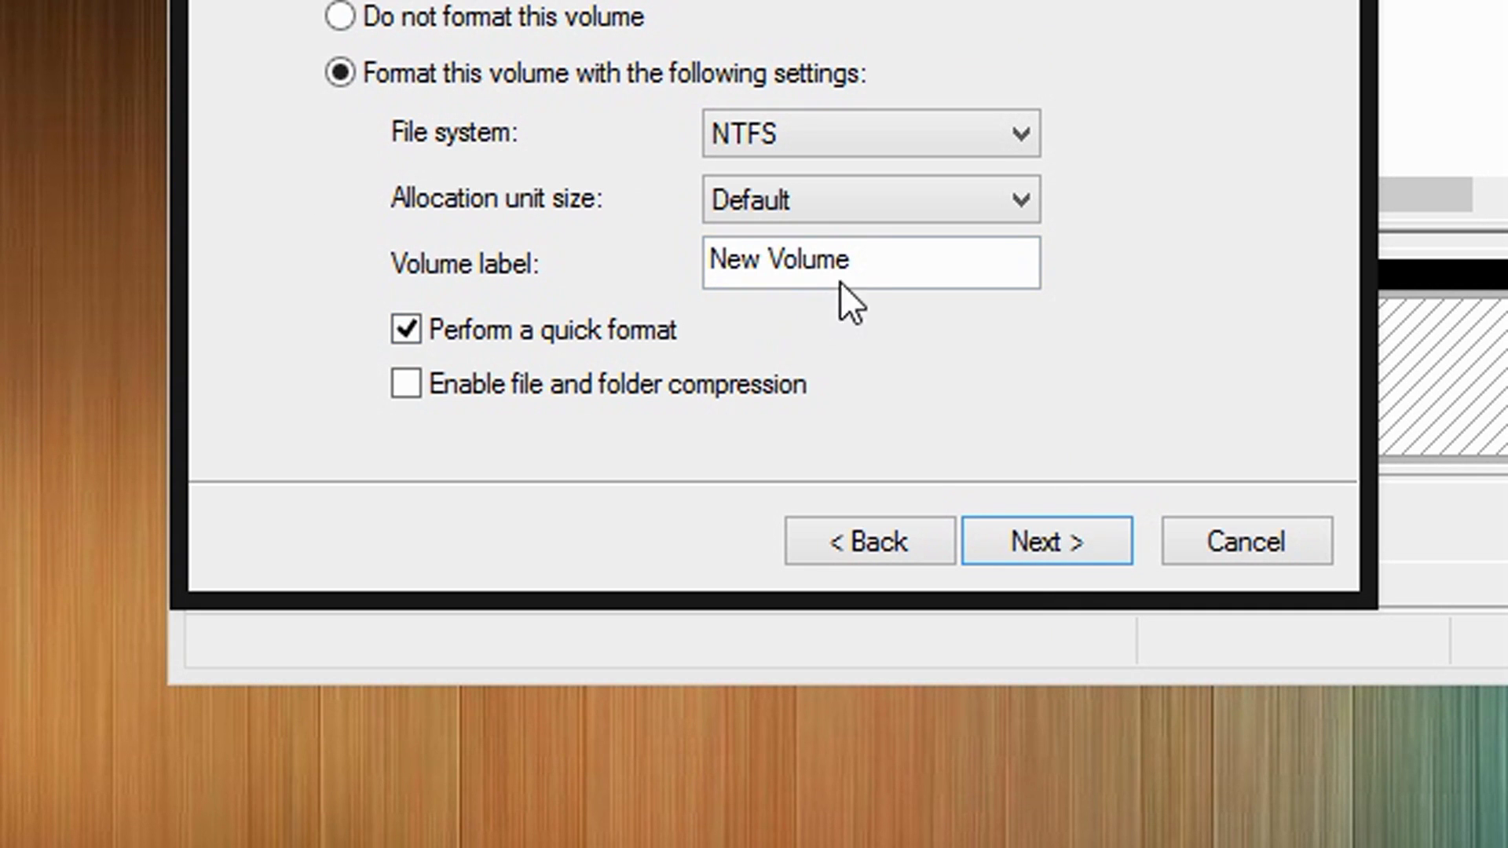
Step: Label the new NTFS volume 'Techddictive' and finish creating the G: partition
left_click_drag(871, 272, 770, 277)
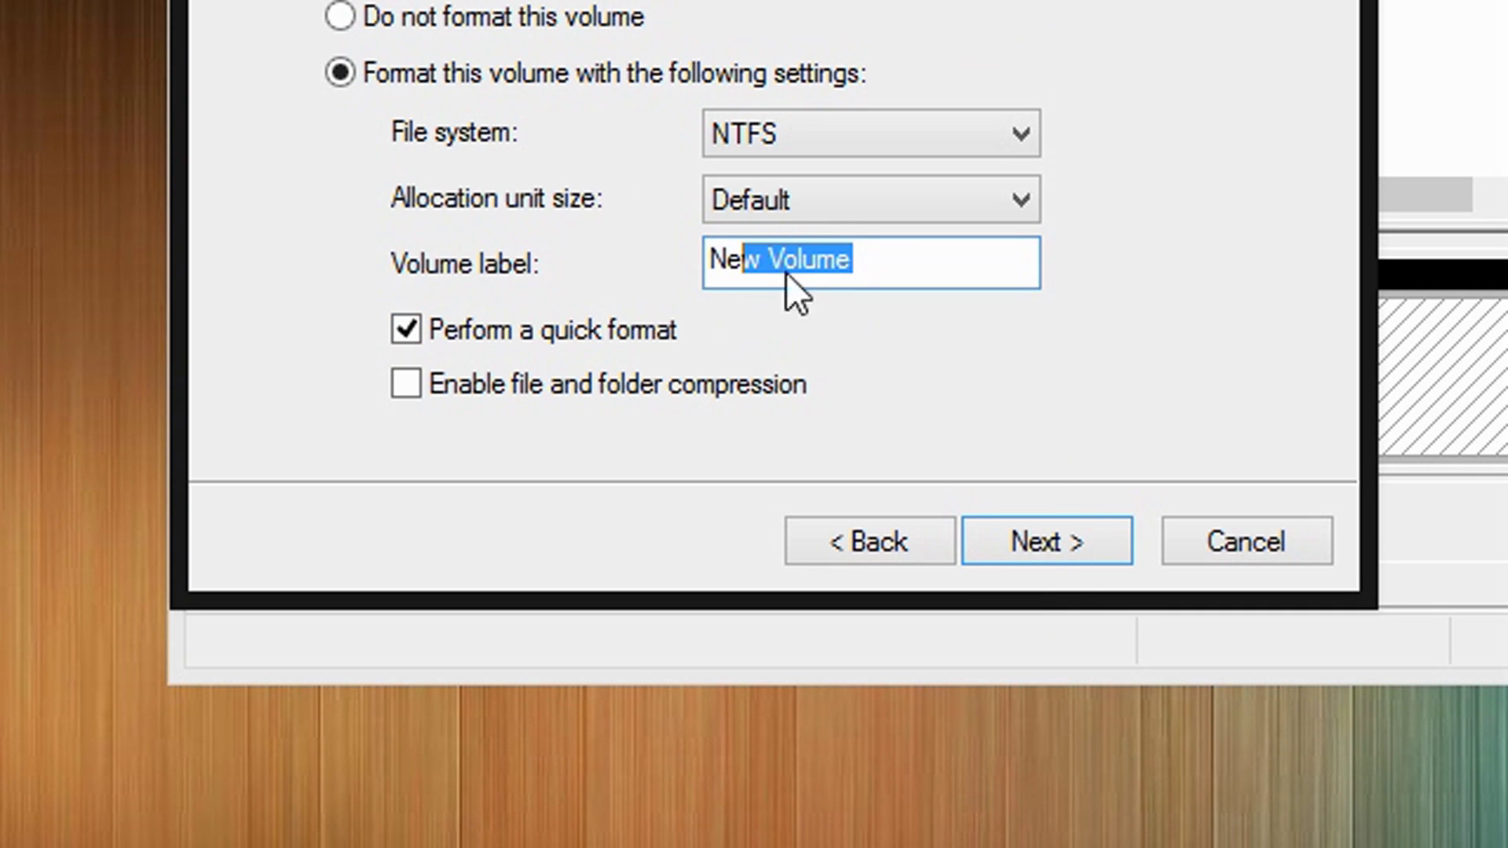
key("BackSpace")
key("BackSpace")
key("BackSpace")
type("T")
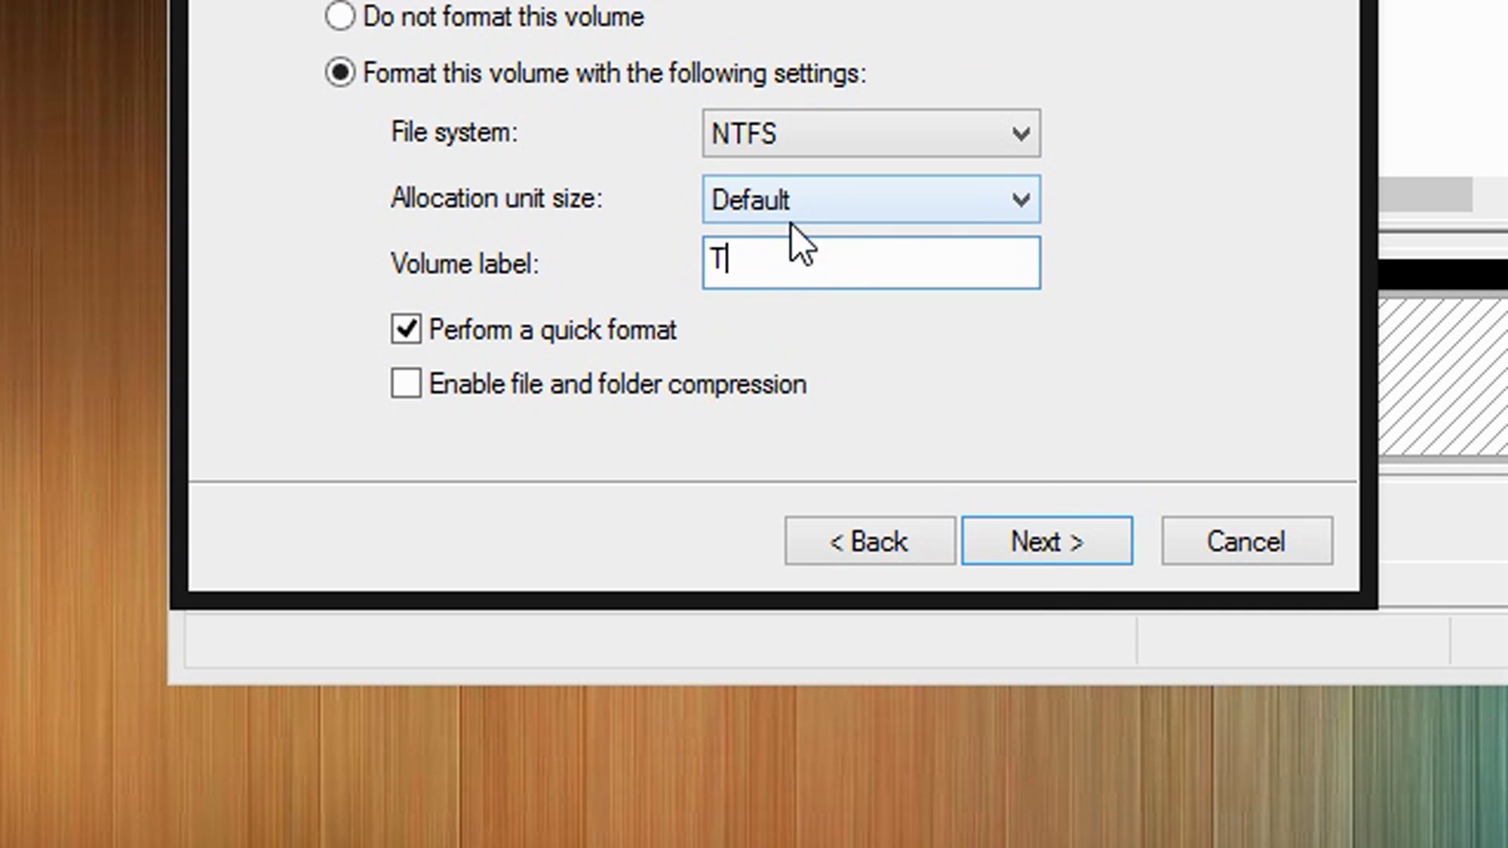
type("echdowti")
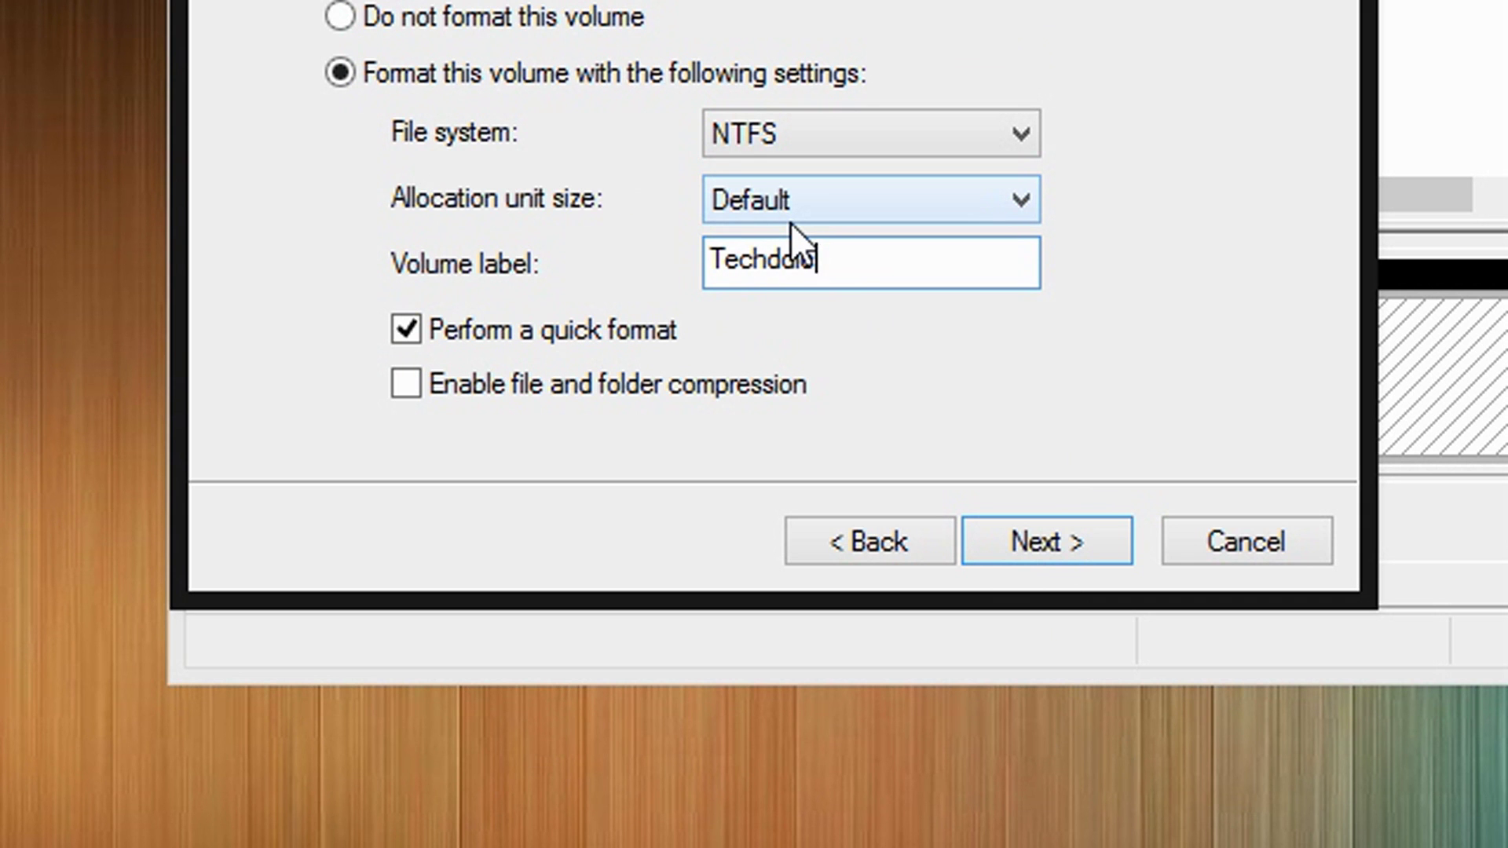
type("ve")
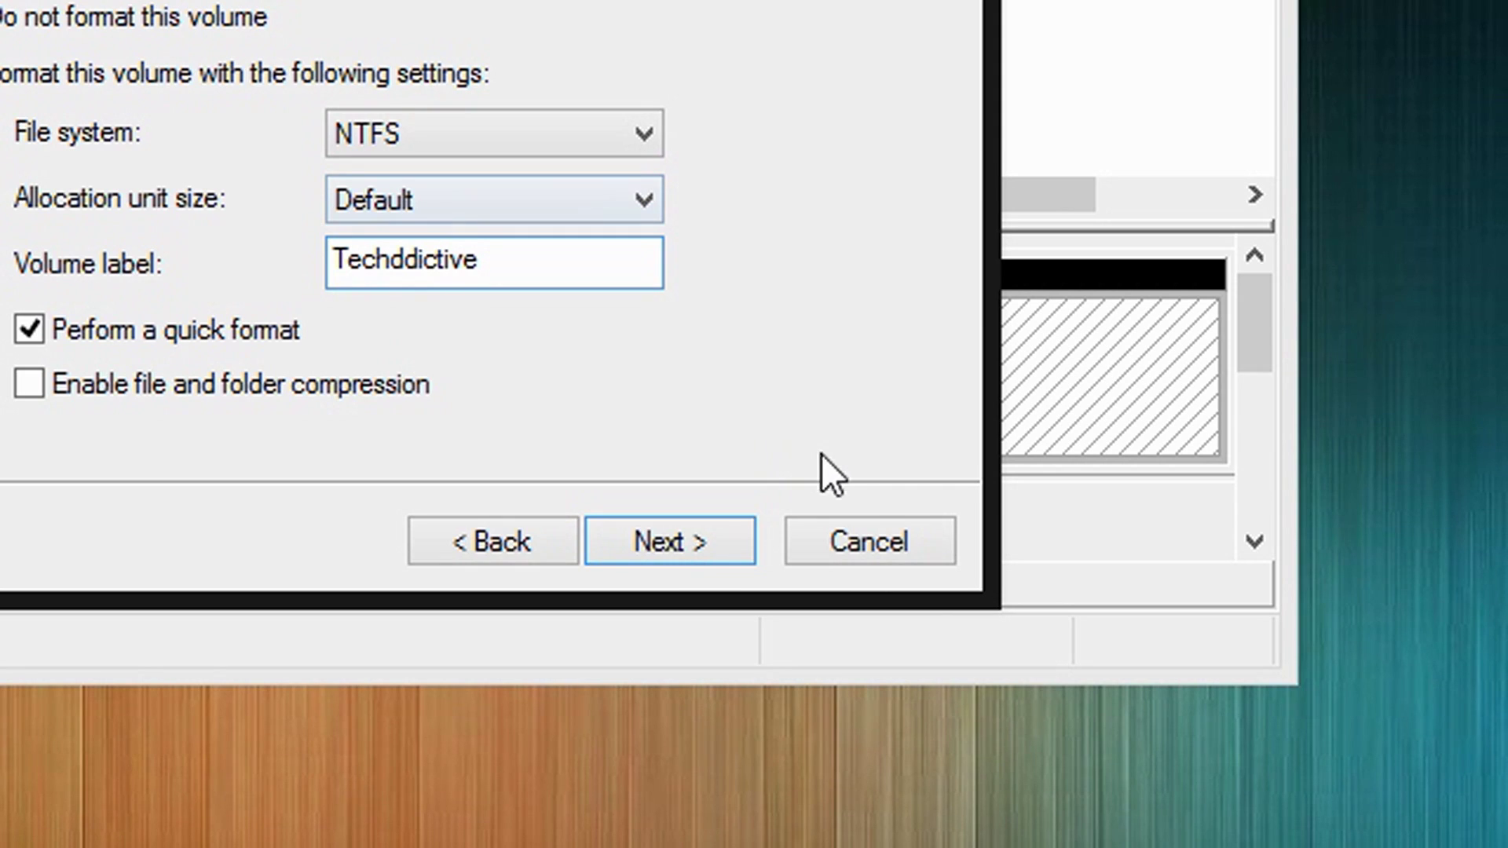
left_click(681, 553)
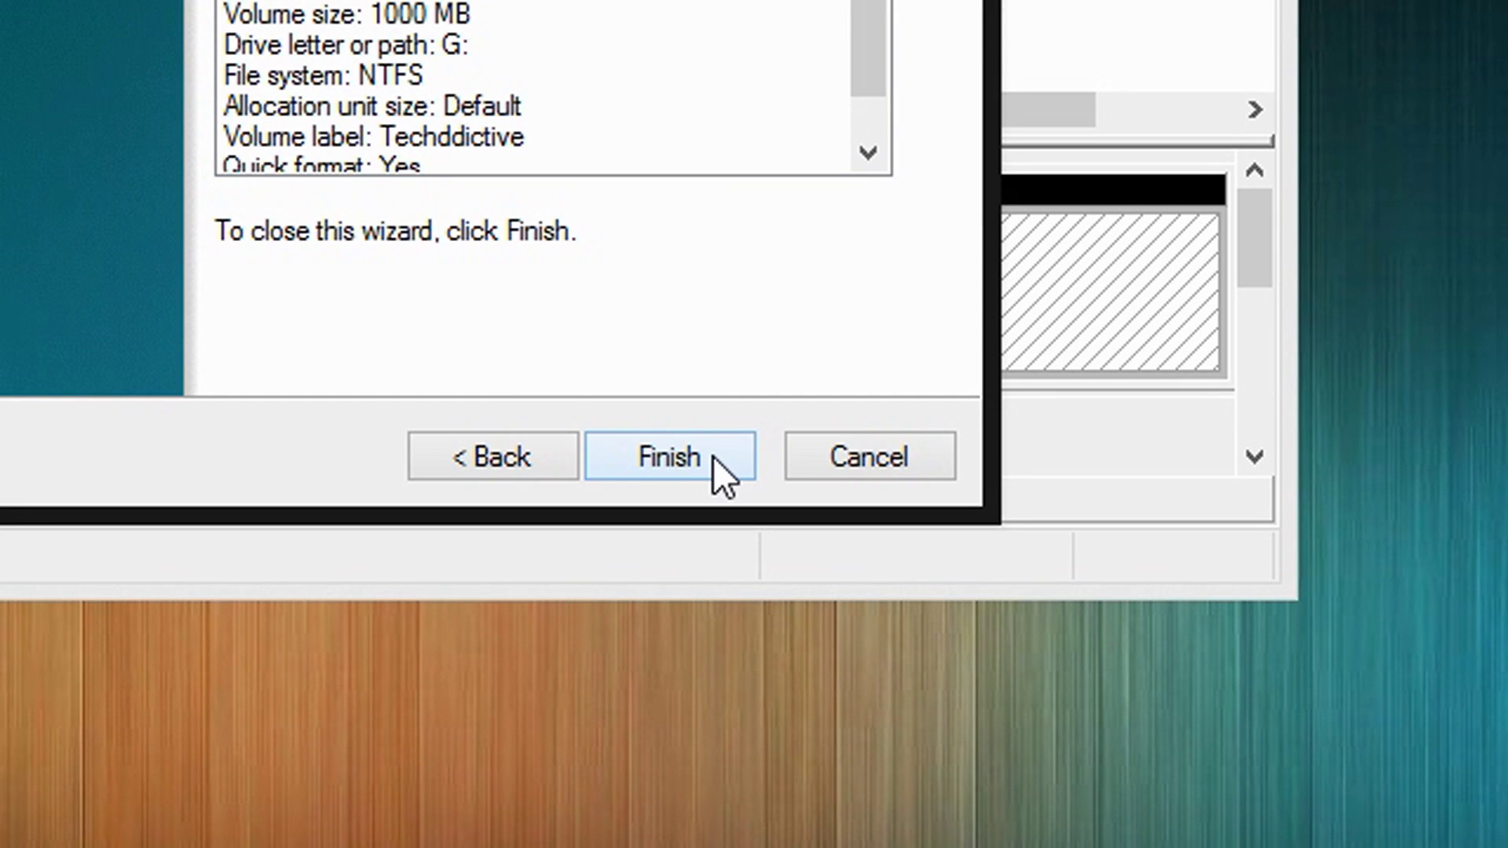
left_click(712, 457)
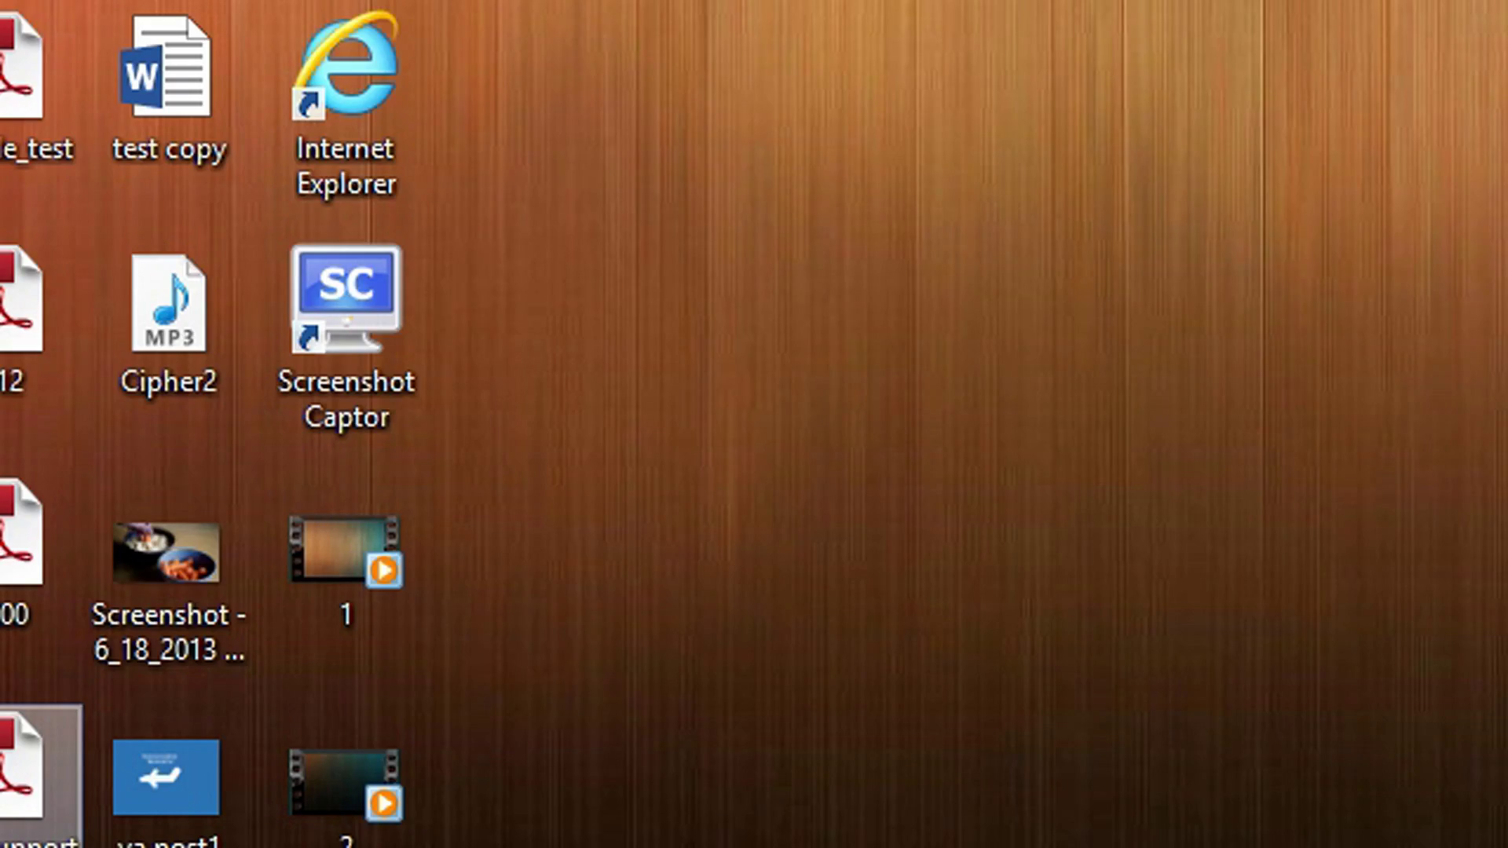
Step: Check File Explorer's Computer view for Techddictive (G:) beside Windows 8 (C:), then return to Disk Management
right_click(9, 836)
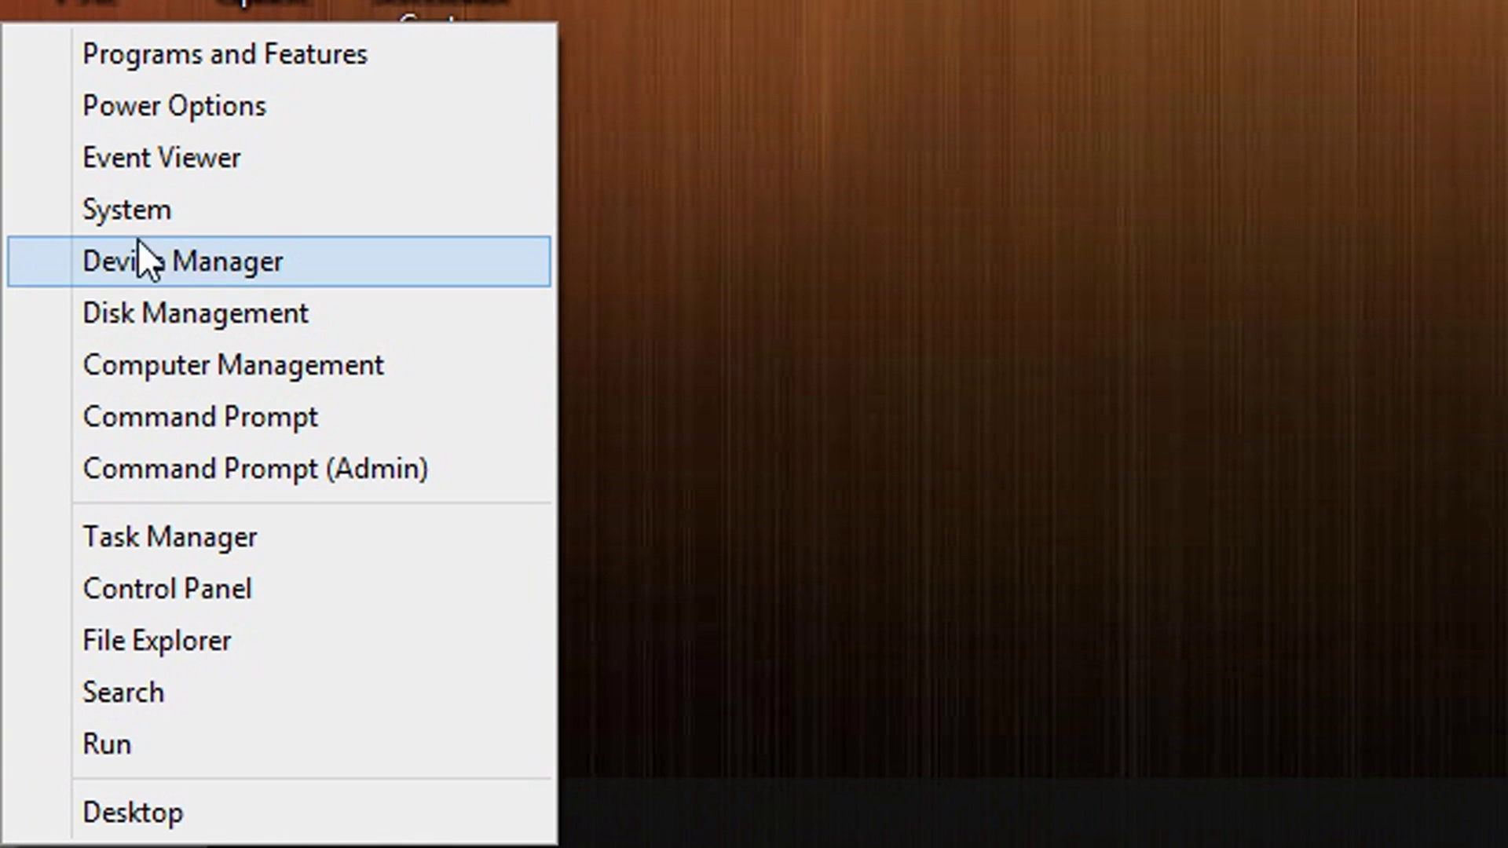
left_click(801, 437)
mouse_move(192, 829)
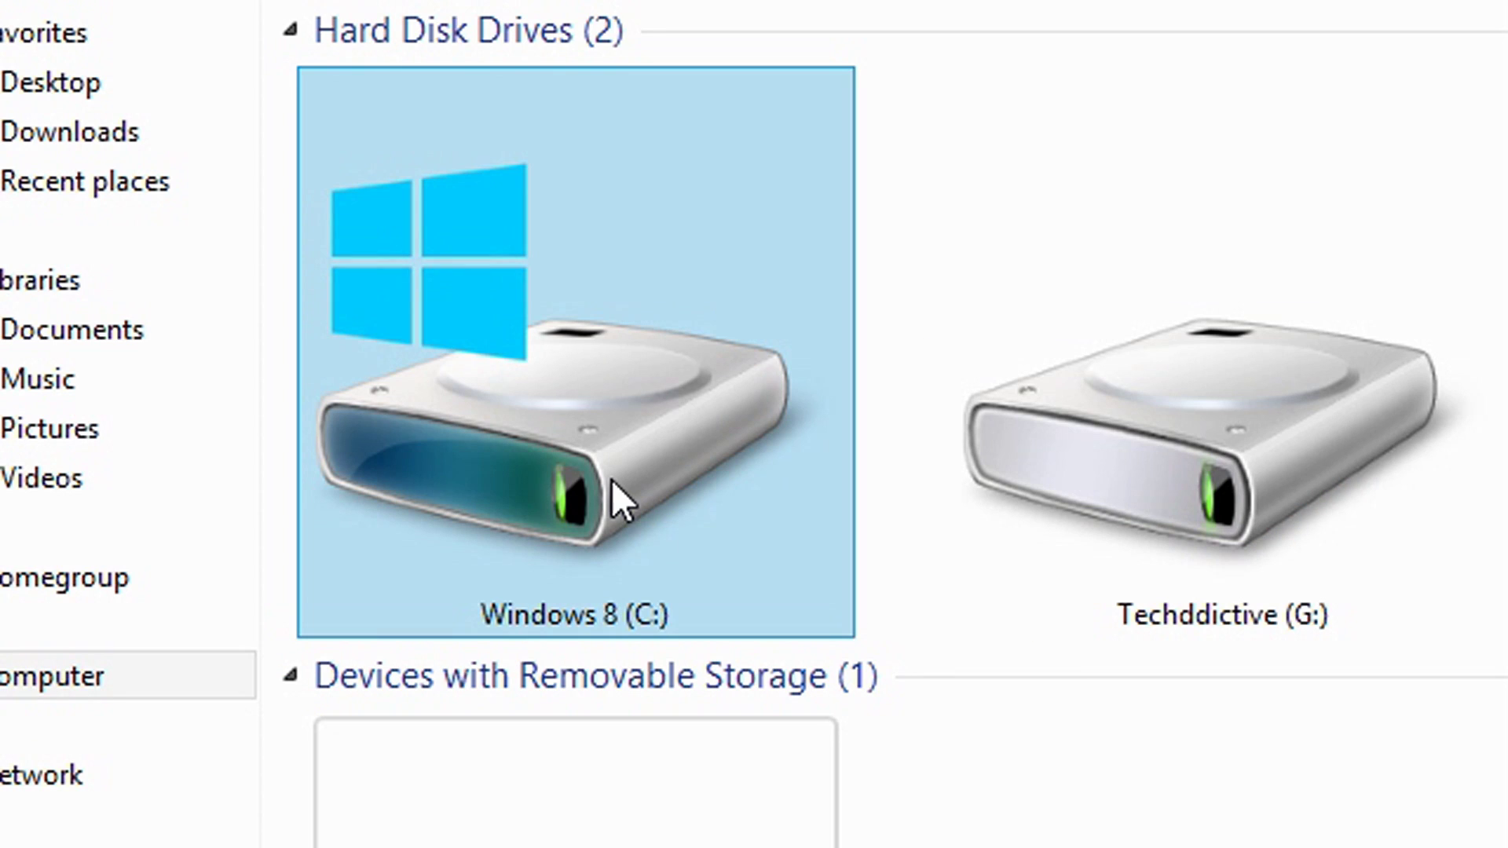
mouse_move(612, 479)
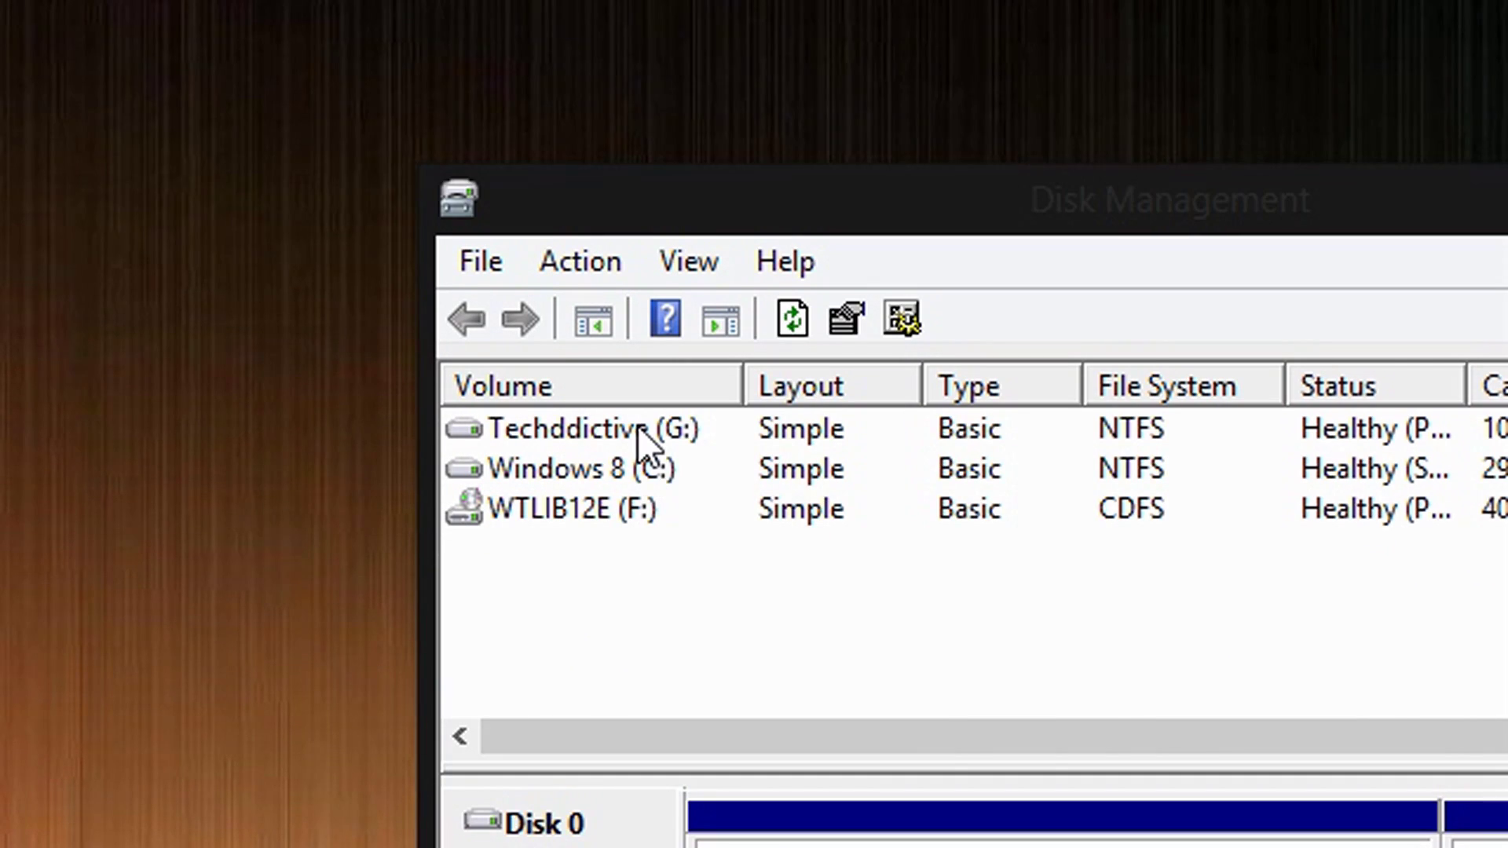
Step: Delete the Techddictive (G:) volume and confirm erasing it
right_click(638, 425)
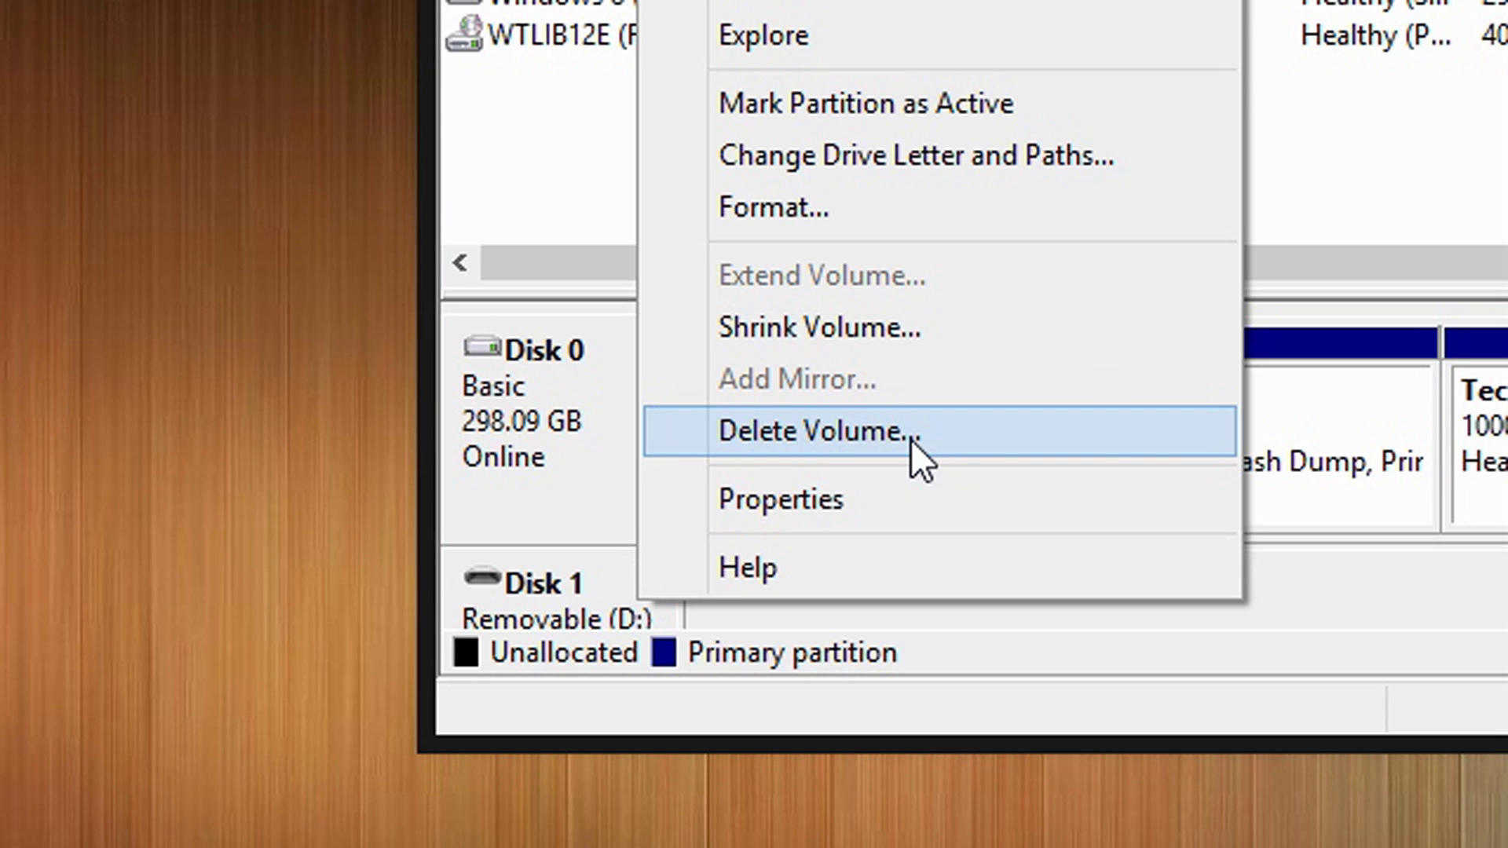
left_click(912, 437)
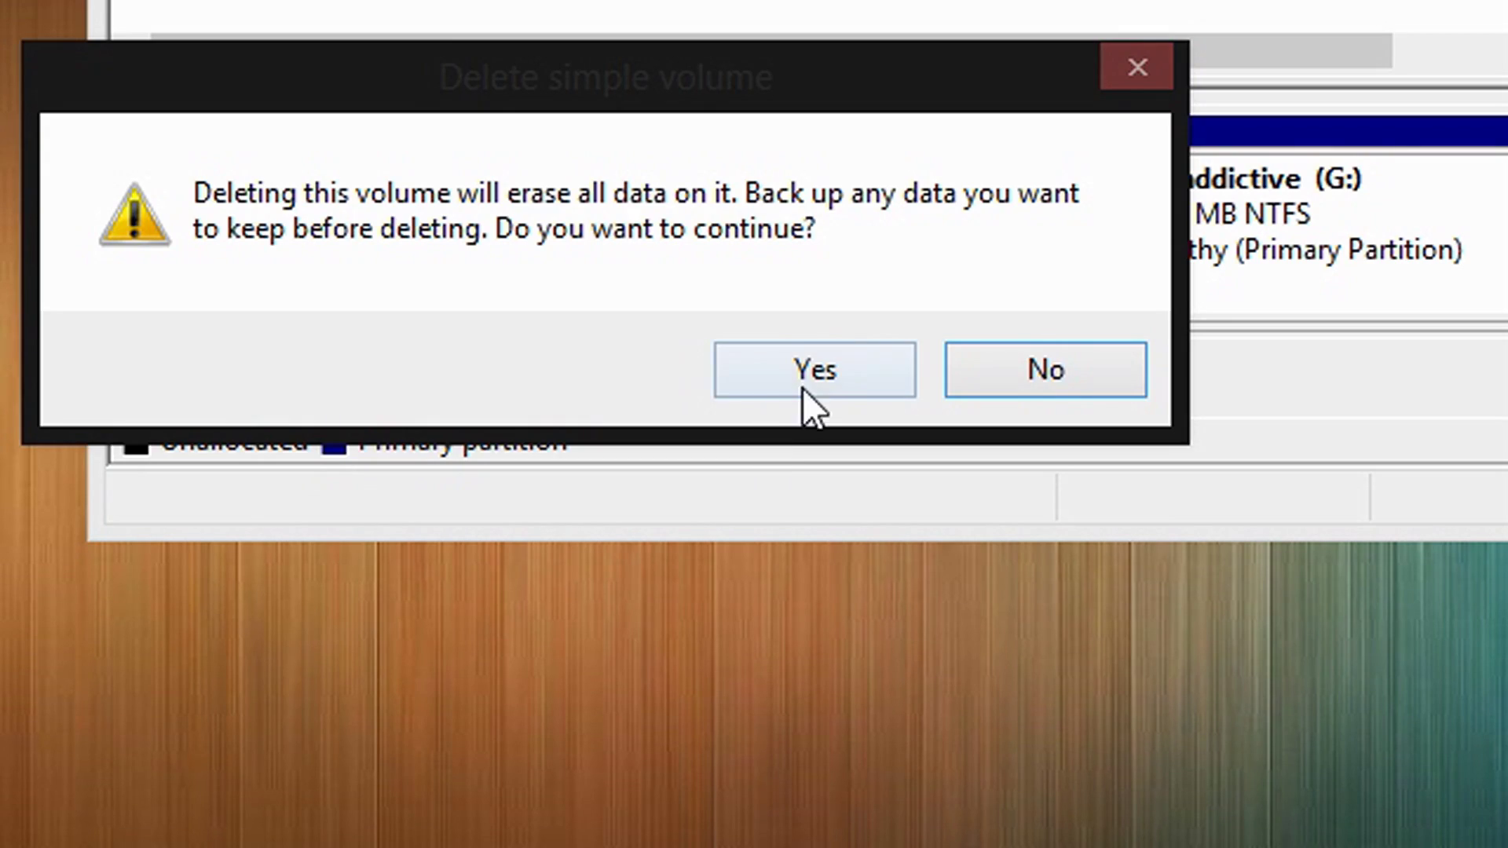
left_click(1178, 620)
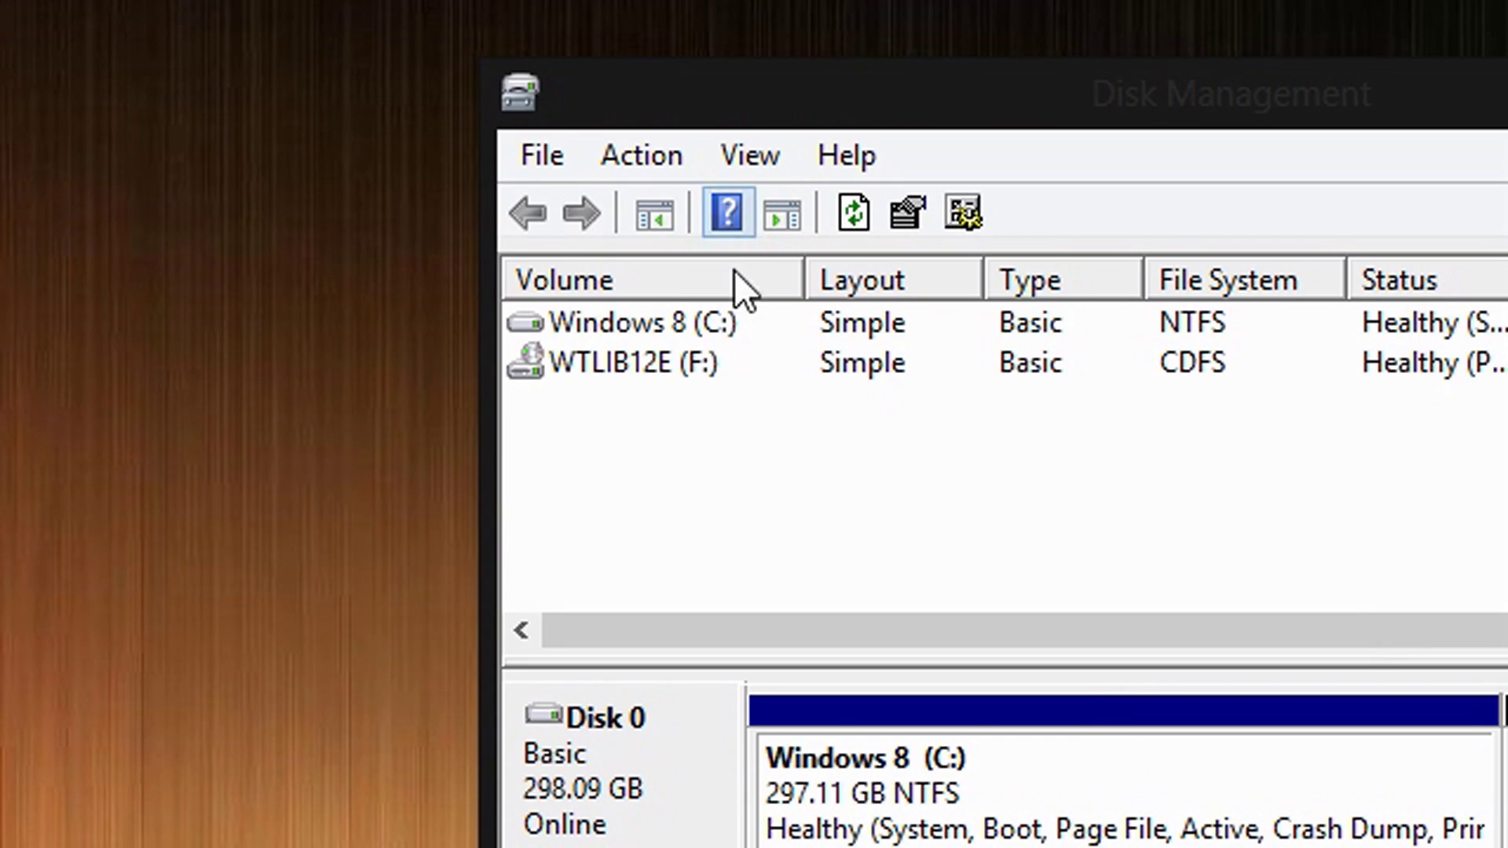
Step: Extend Windows 8 (C:) with all 1000 MB of freed space, restoring it to 298.09 GB
right_click(673, 322)
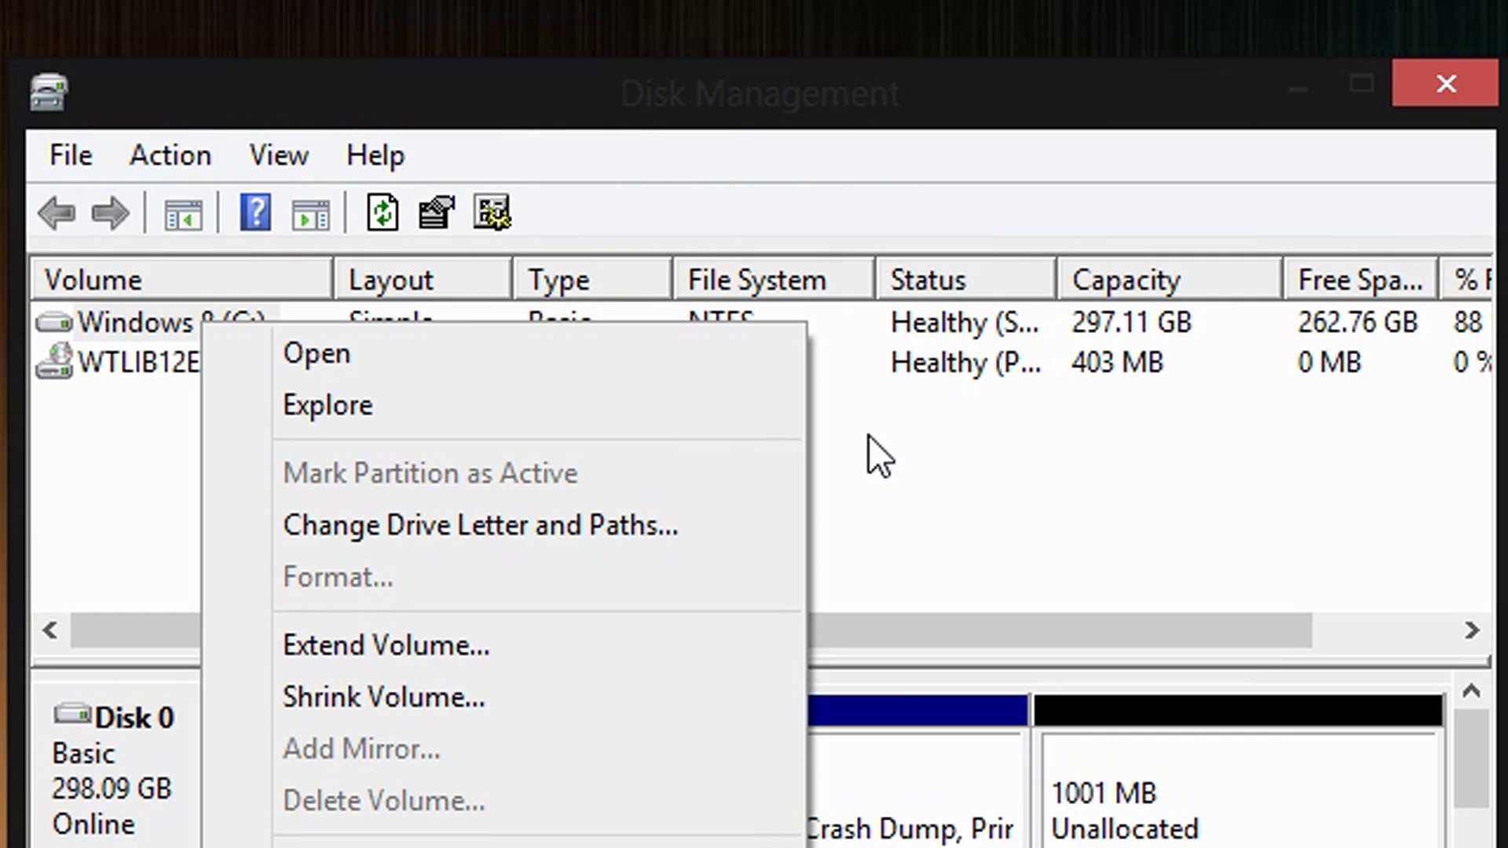
left_click(1375, 429)
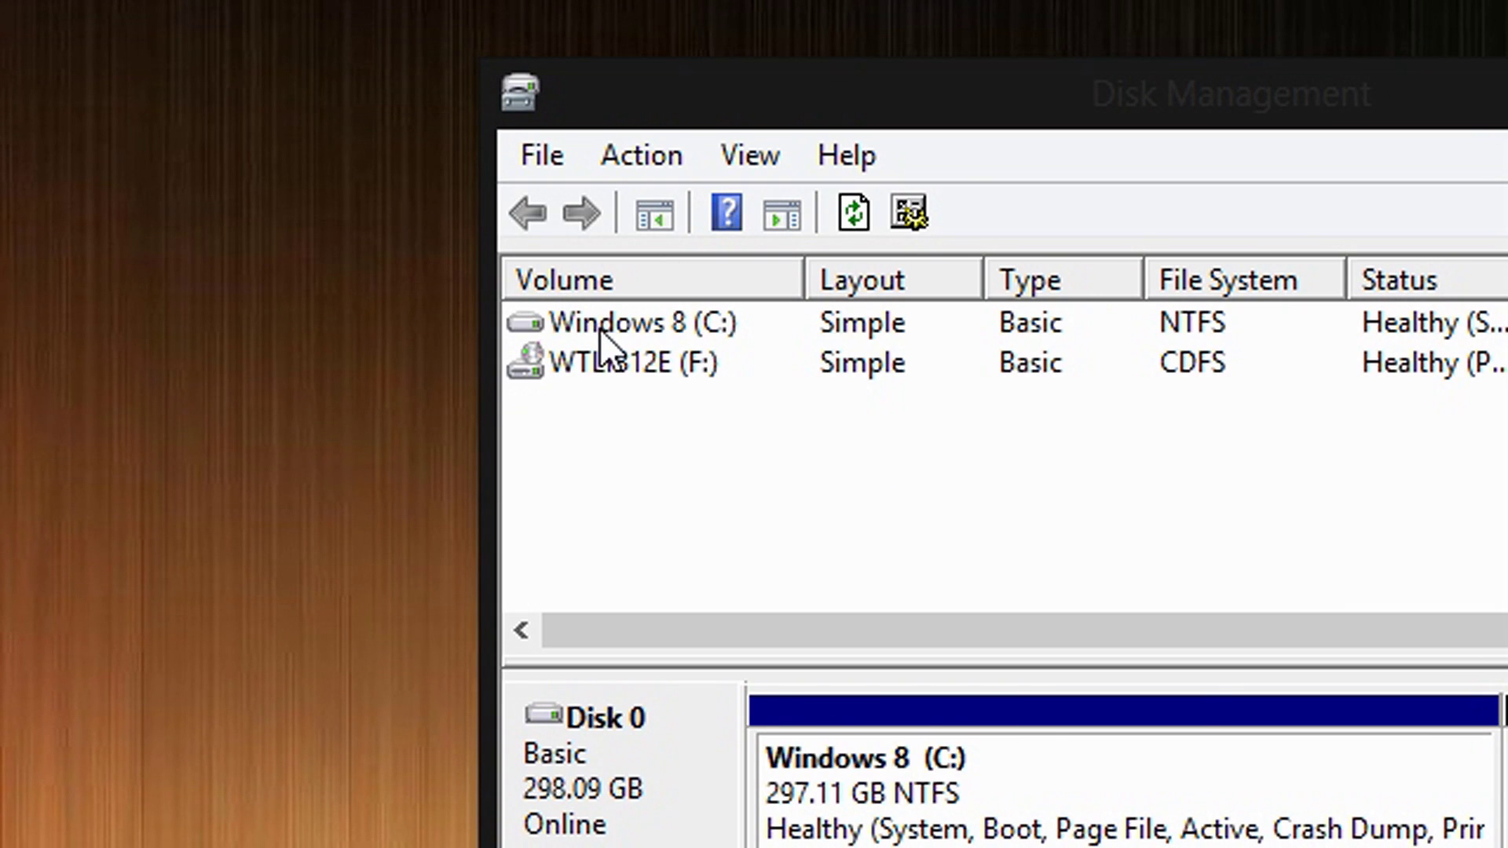
right_click(134, 325)
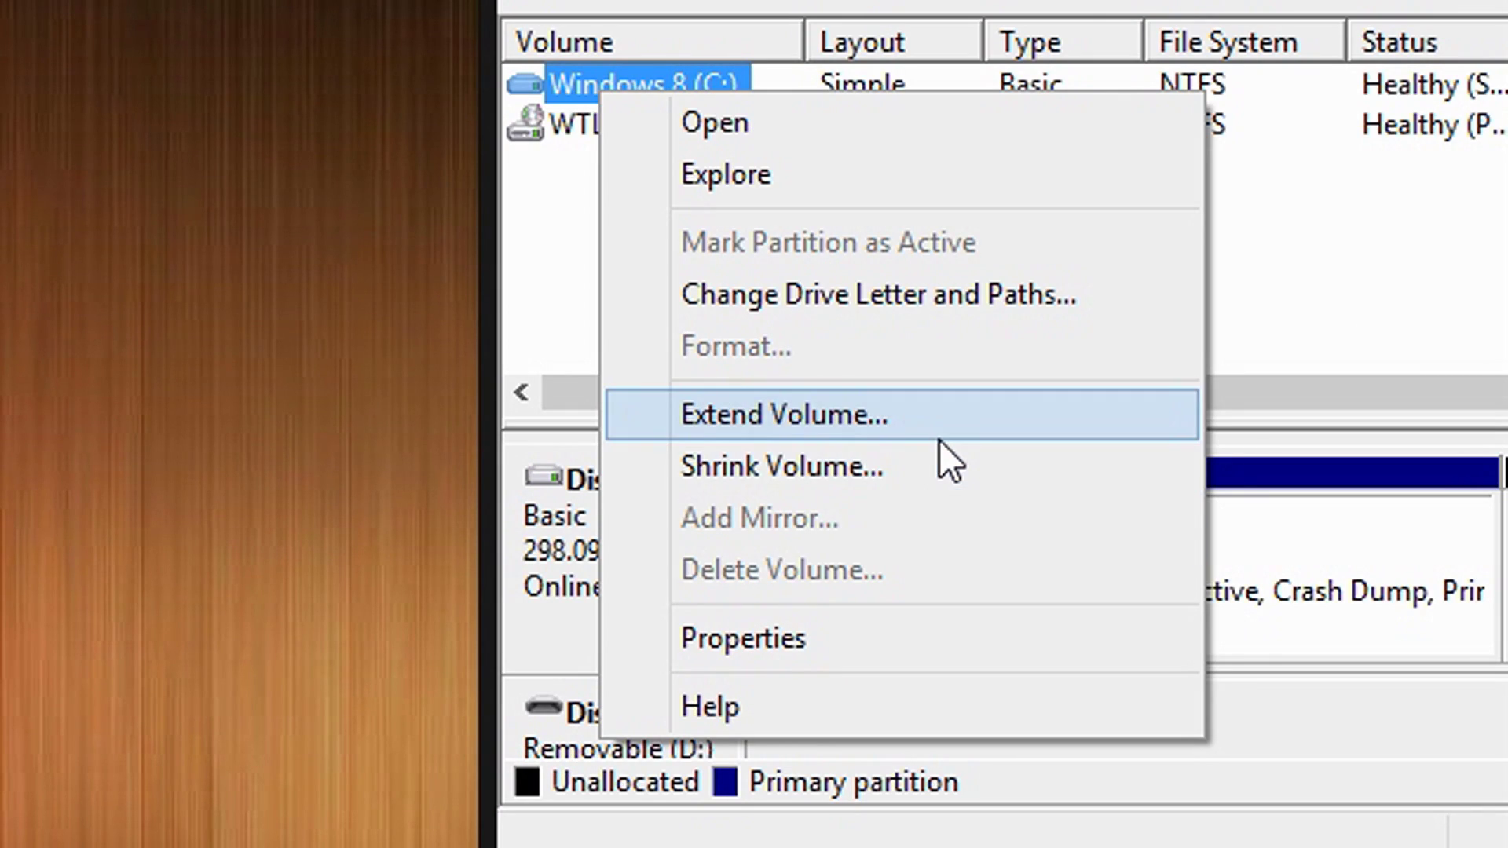
left_click(941, 669)
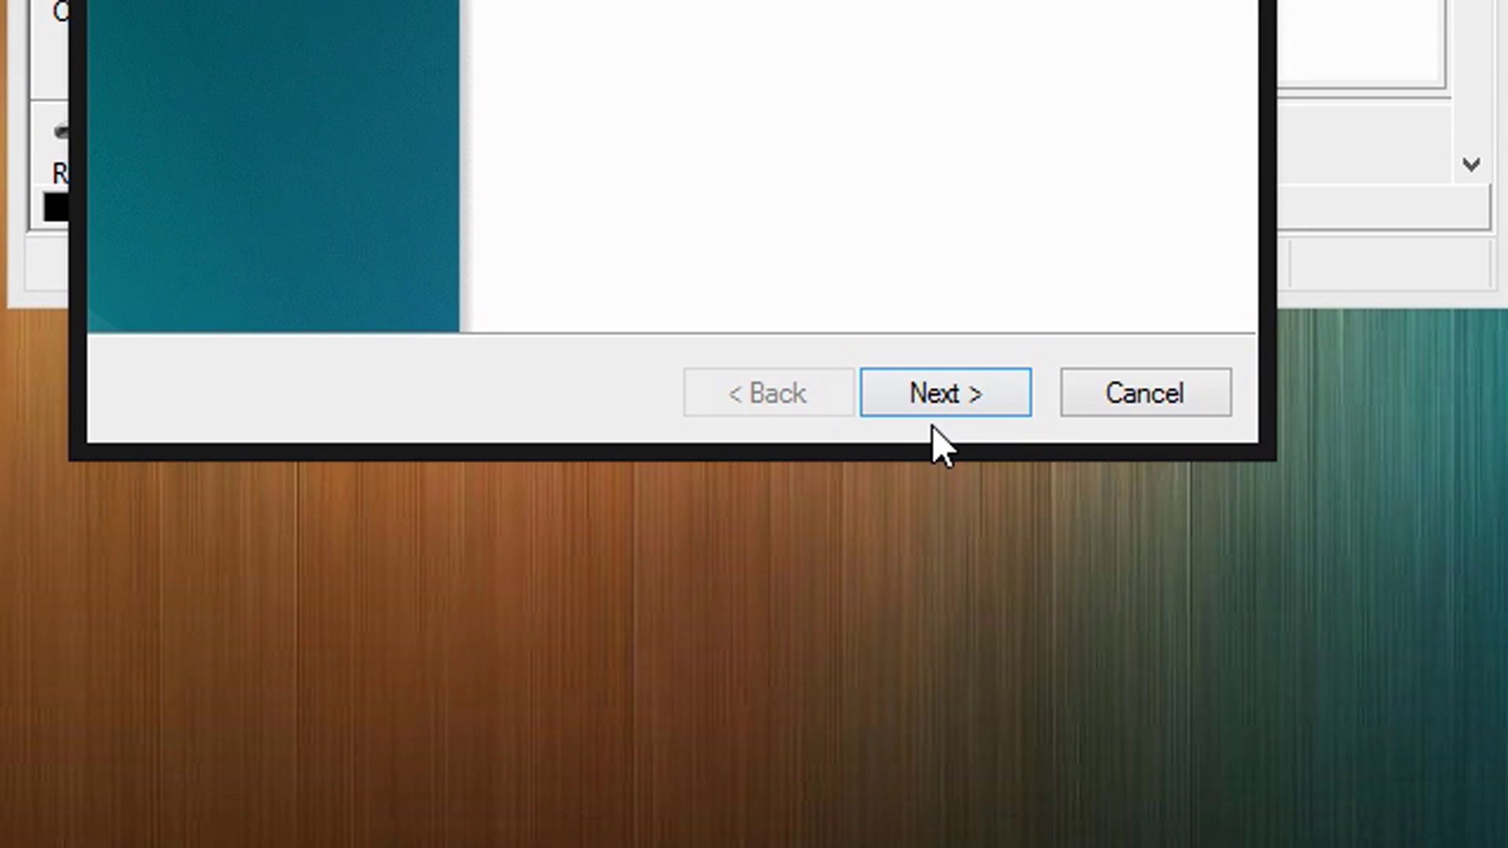
left_click(942, 415)
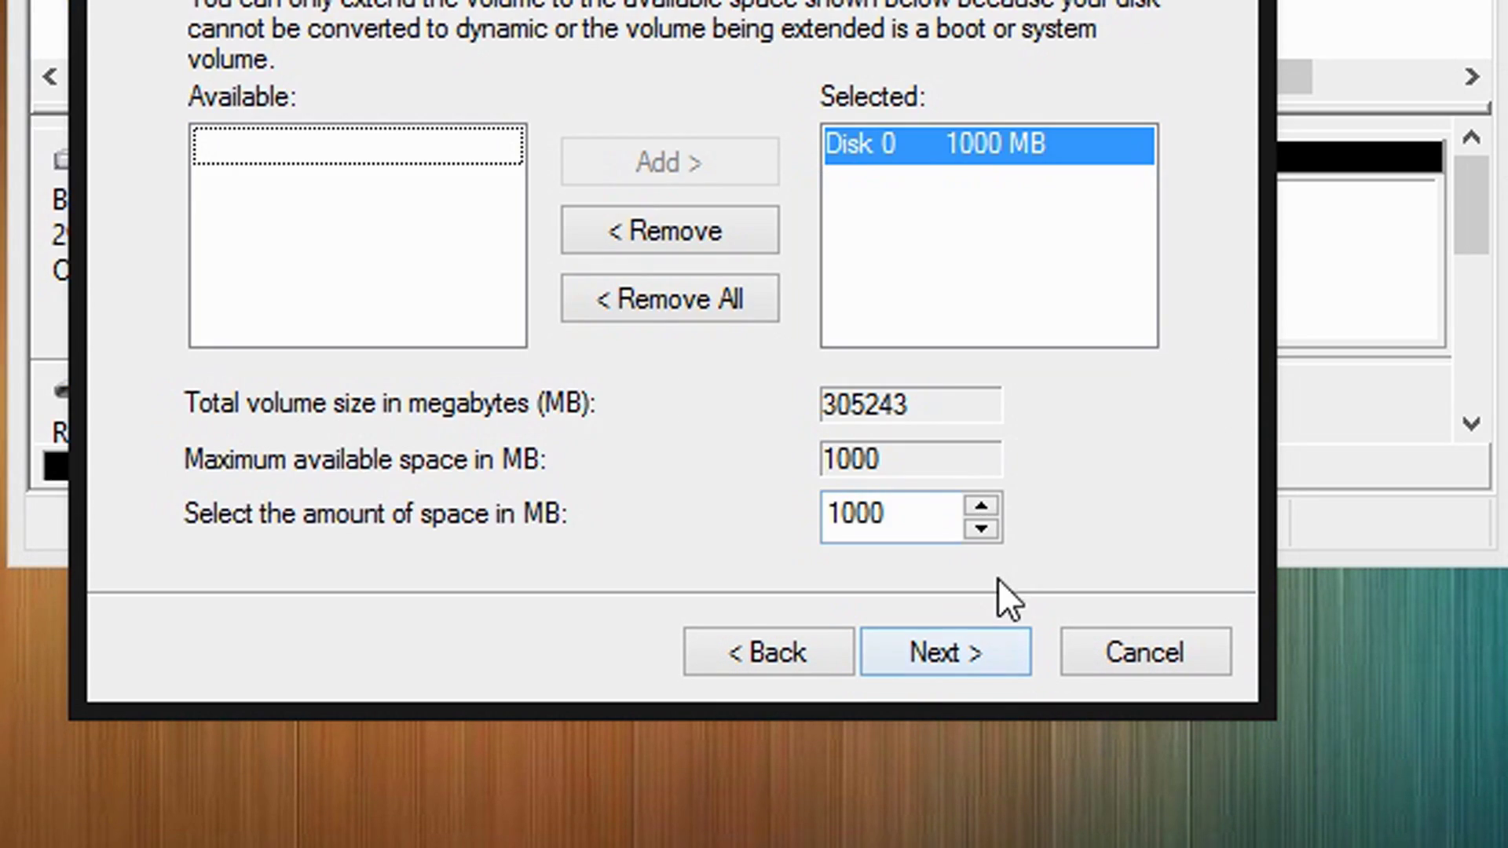
left_click(966, 396)
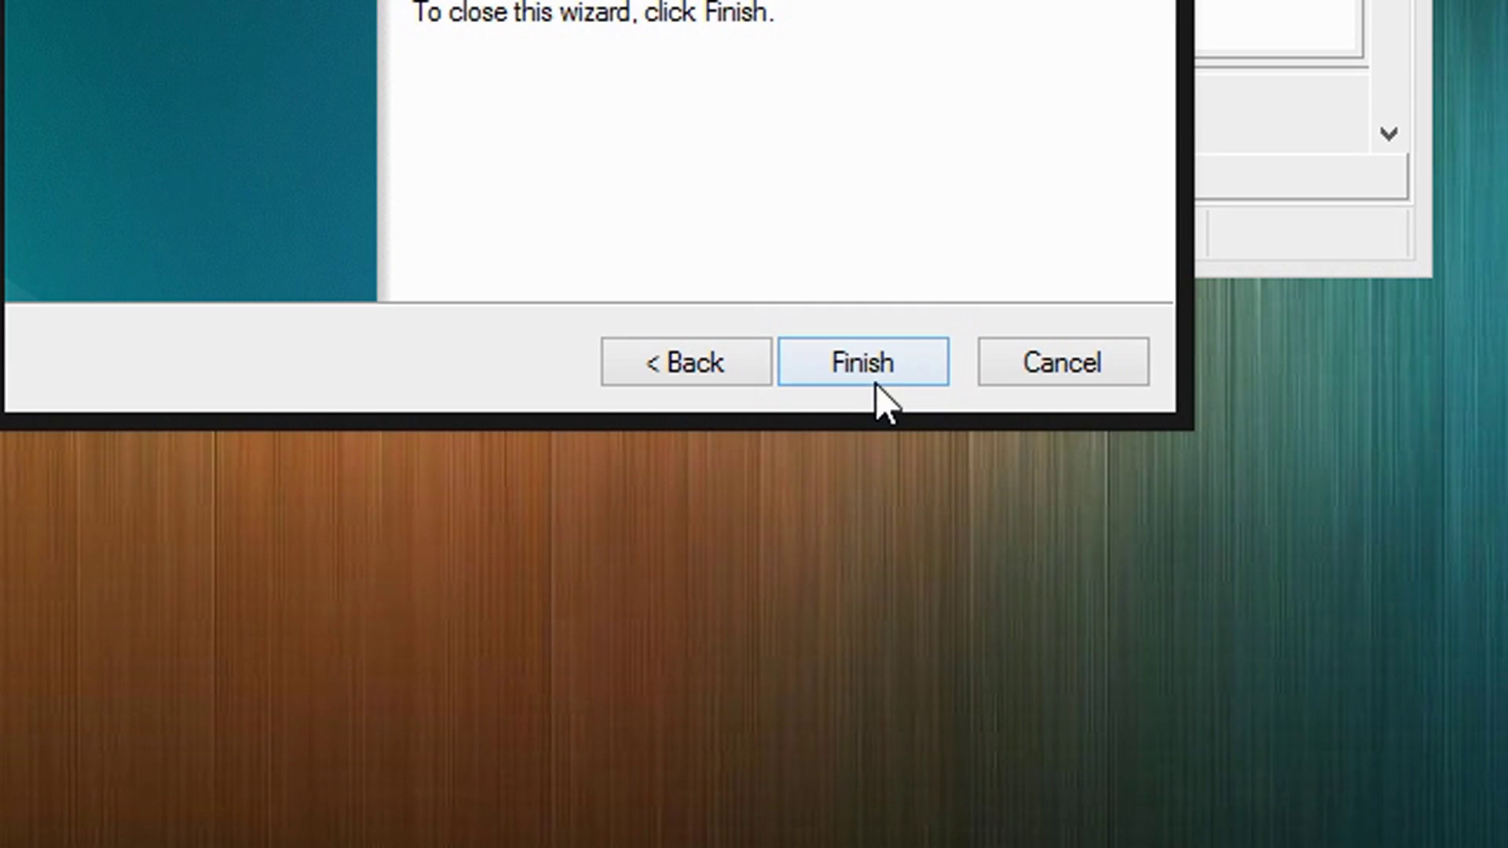
left_click(875, 383)
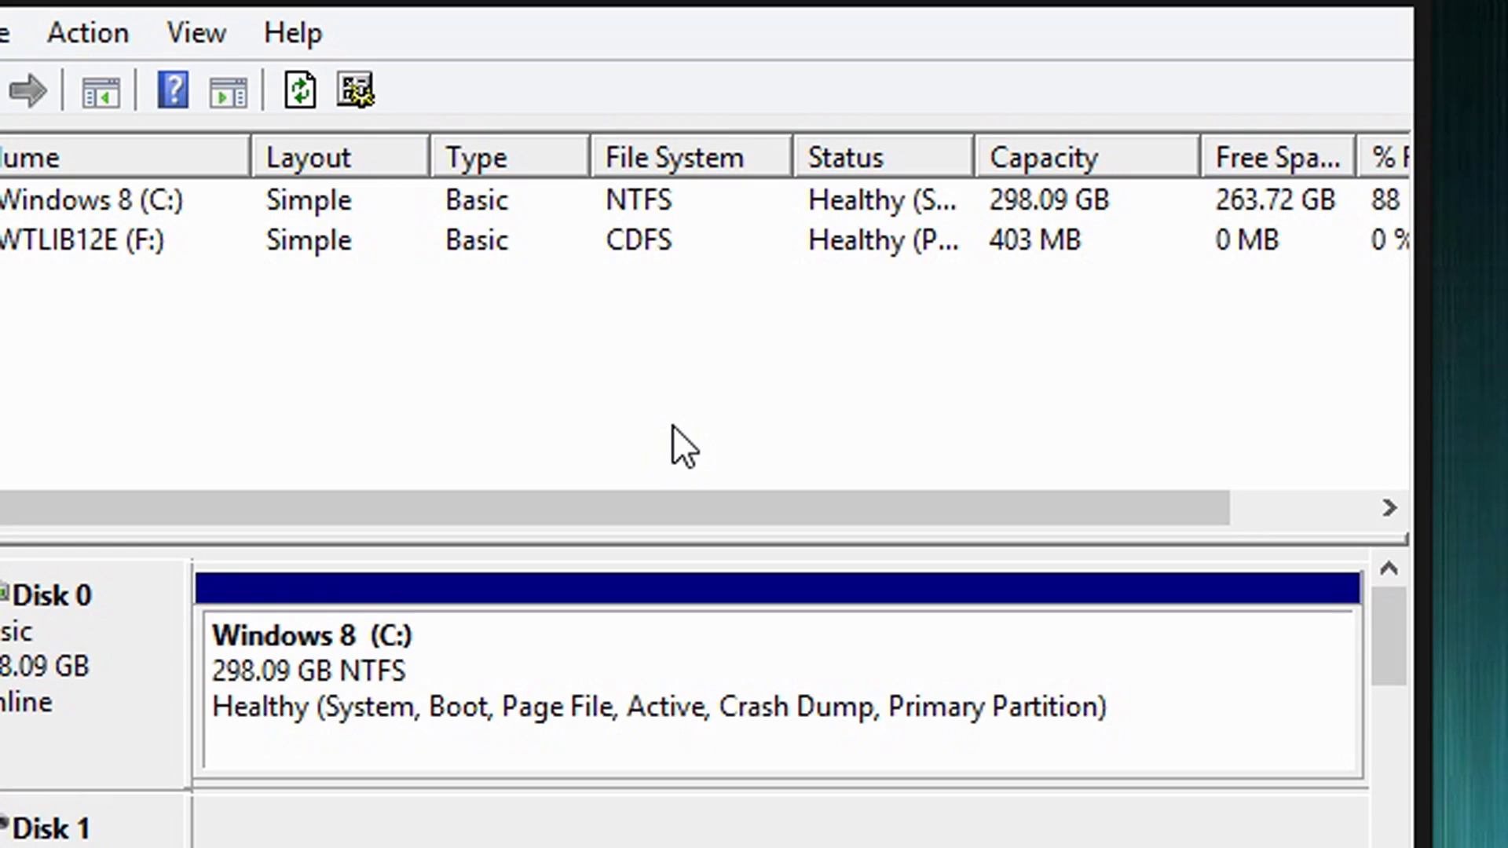